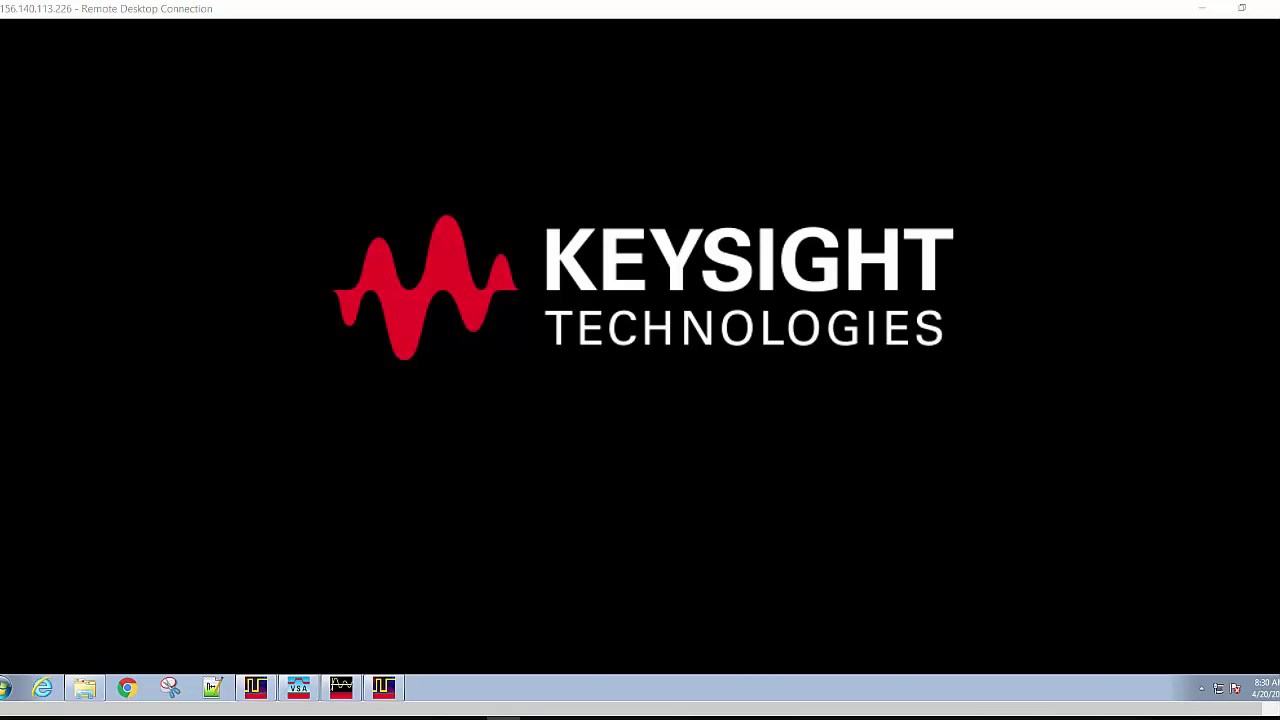
Step: Open MAwg and load all four CSV waveform segment files, including Sine 100MHz and LTEA 20MHz
left_click(349, 686)
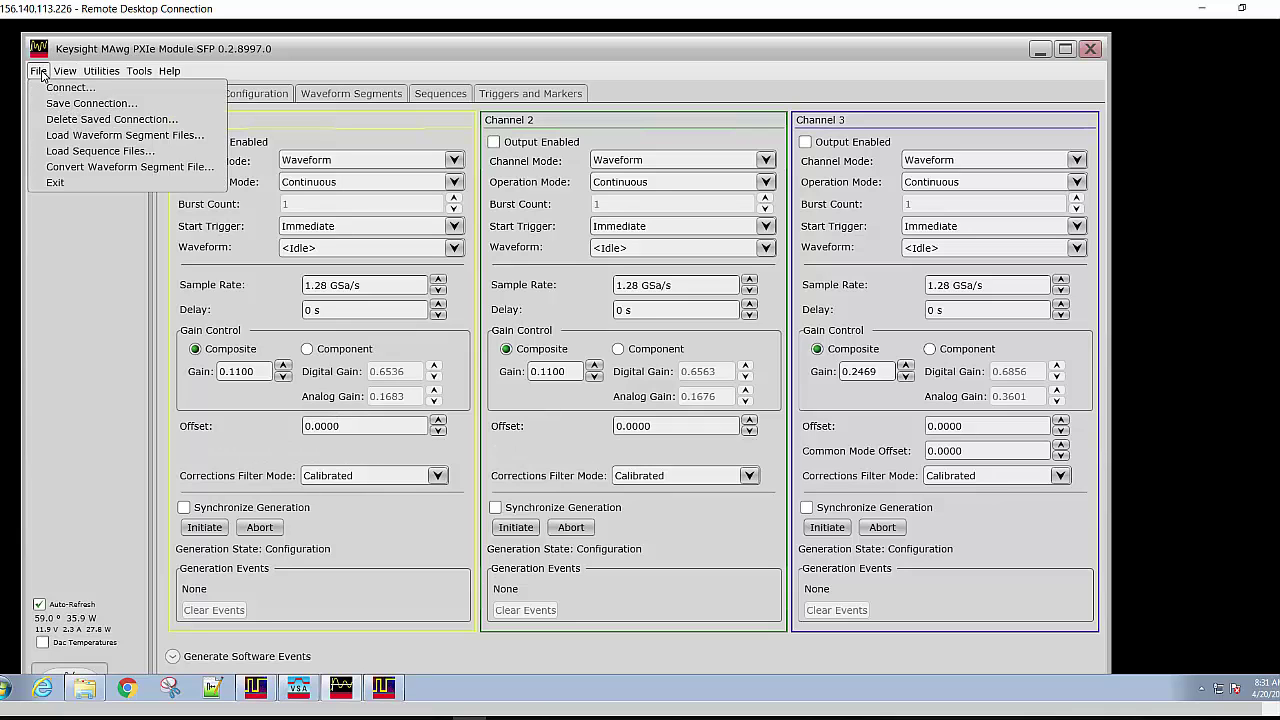
left_click(40, 72)
left_click(72, 167)
left_click(215, 131)
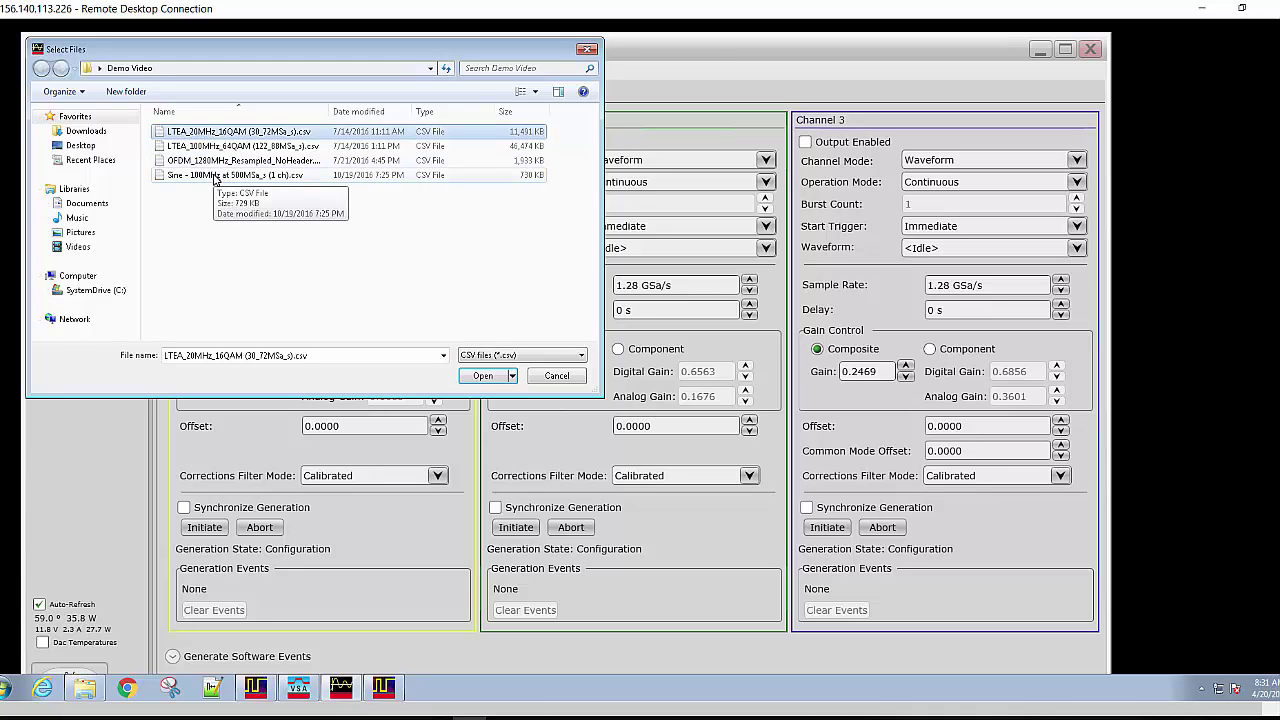
left_click(214, 176, "shift")
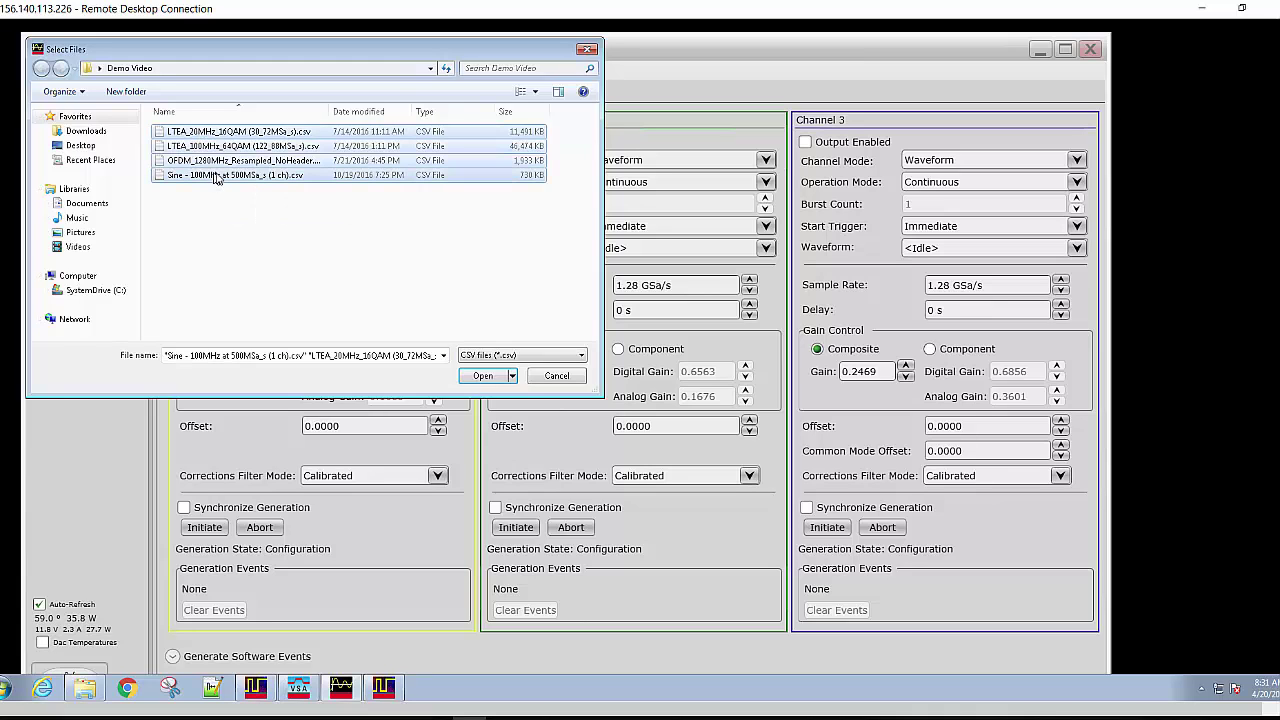
left_click(493, 378)
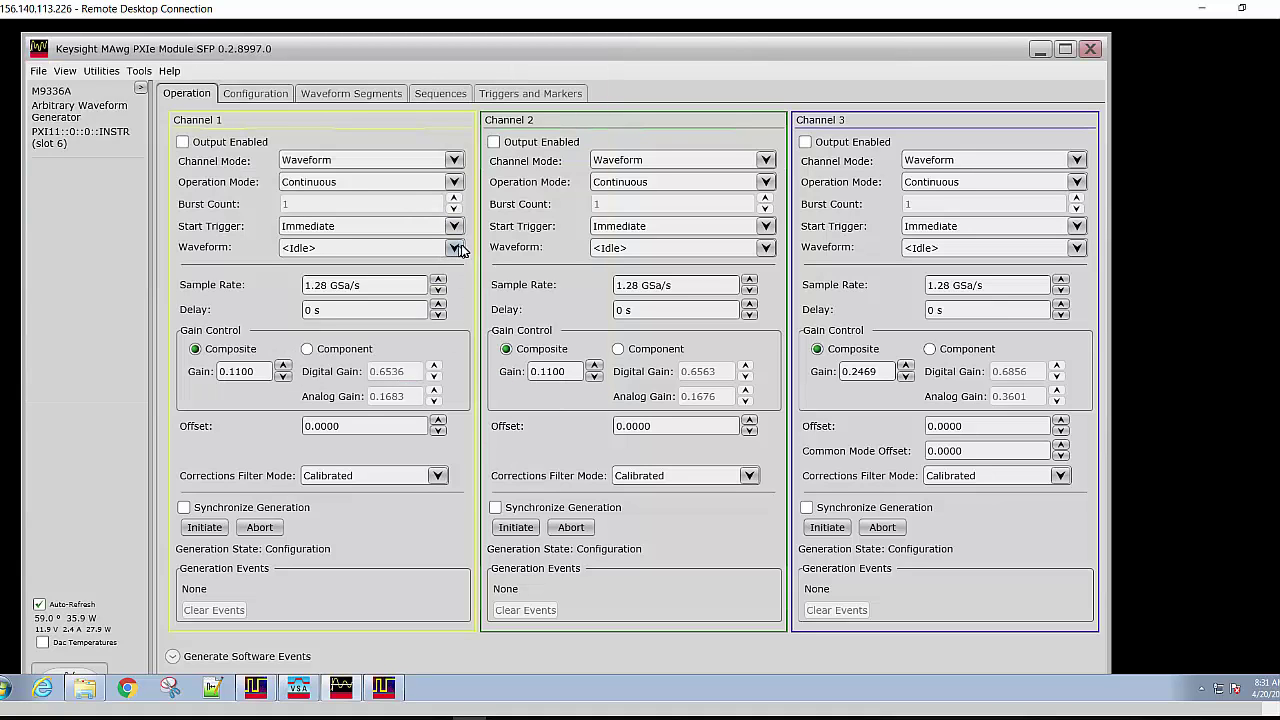
Step: Assign the Sine 100MHz waveform to channels 1 and 2
left_click(457, 250)
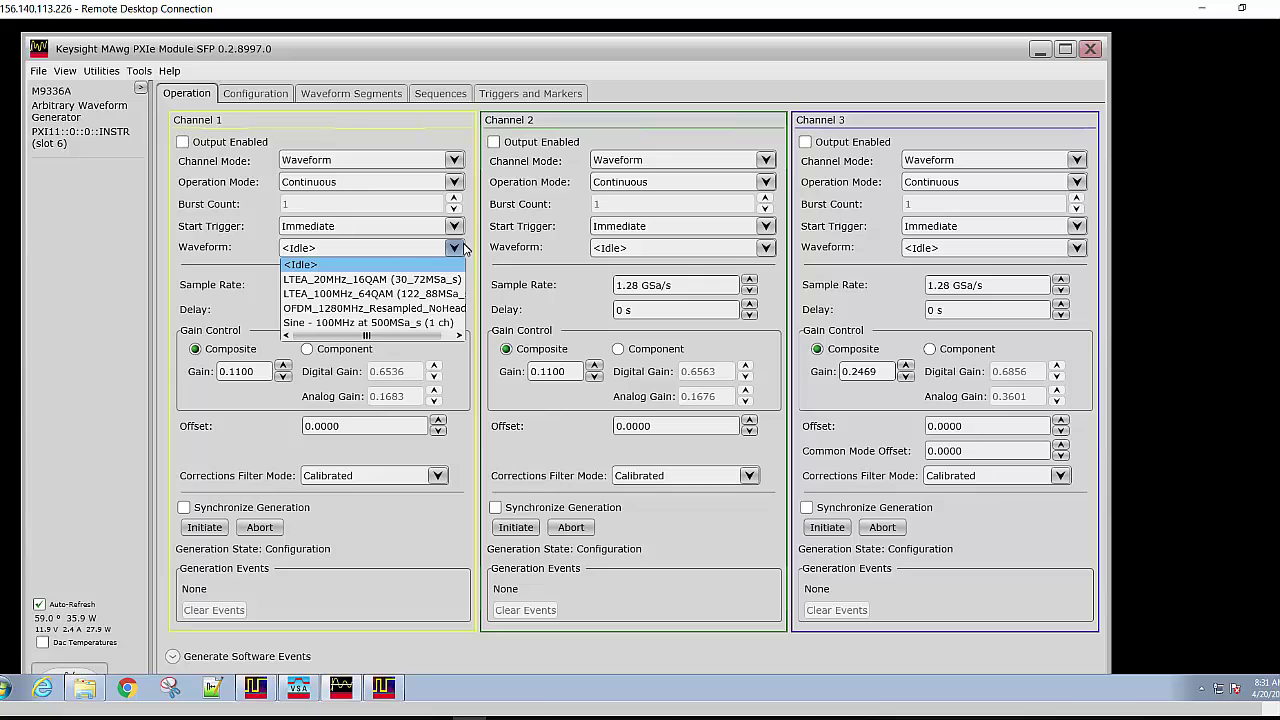
left_click(449, 322)
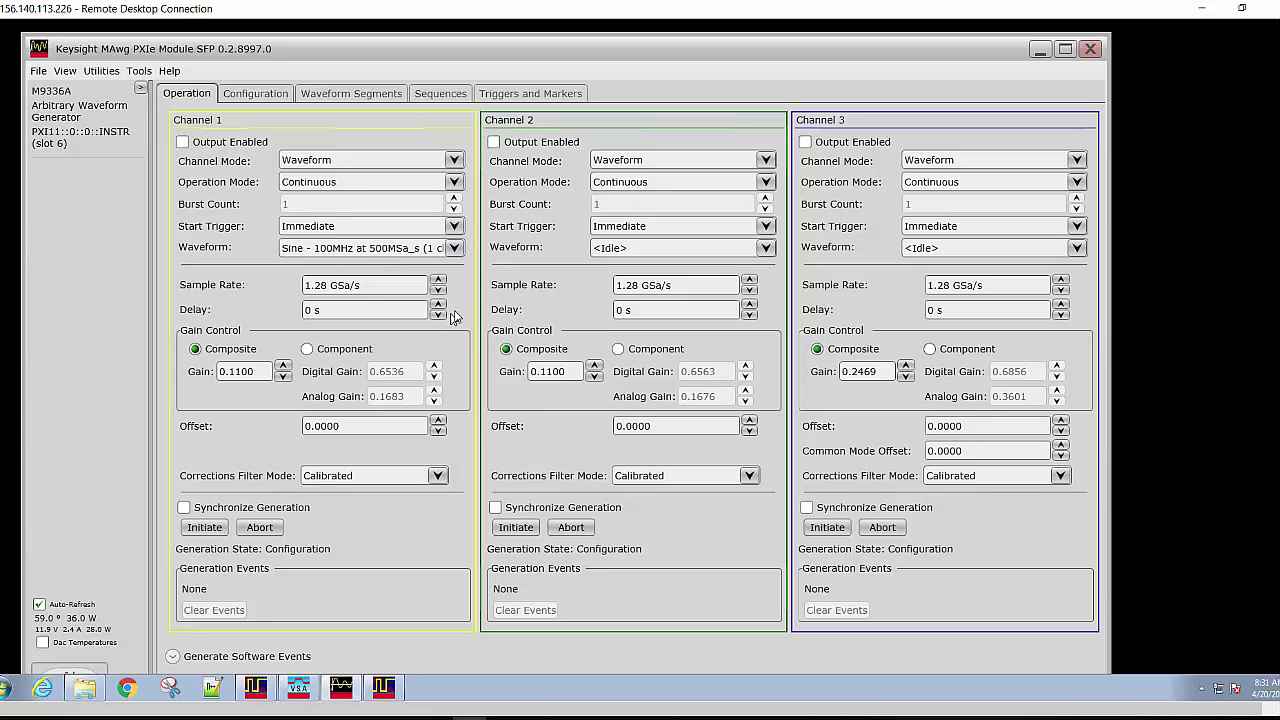
left_click(765, 250)
left_click(728, 323)
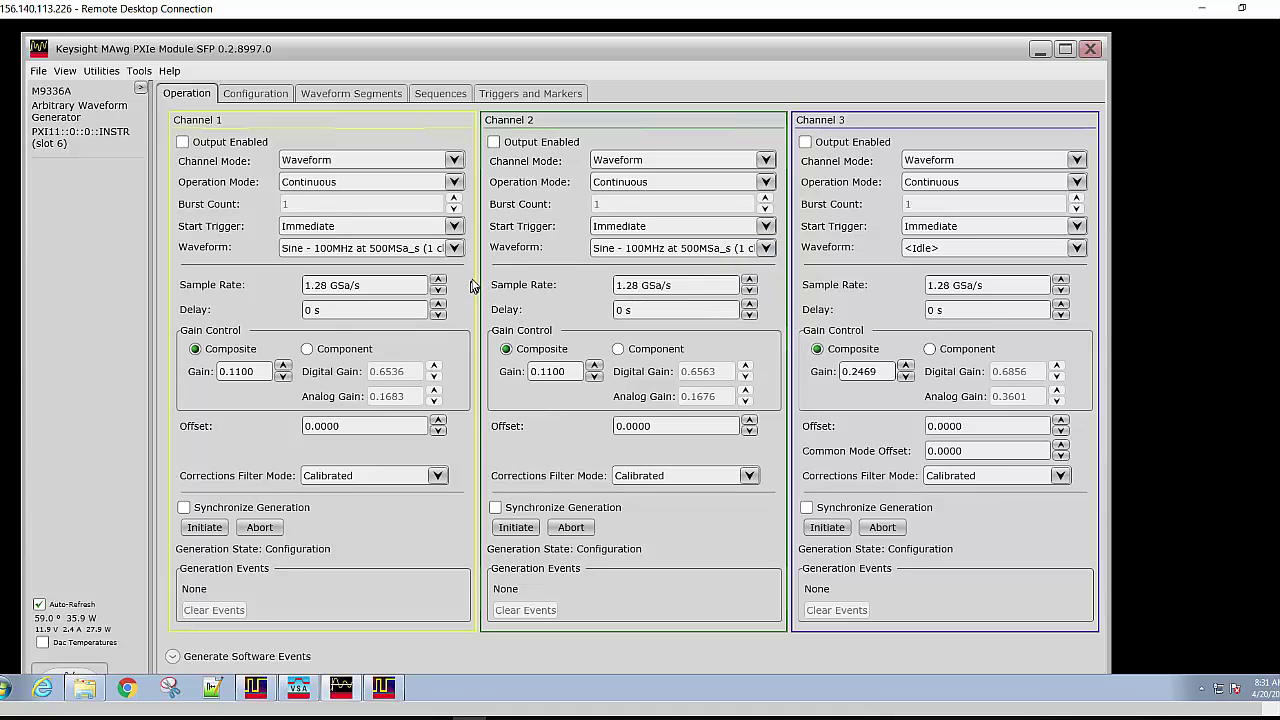
Step: Set the sample rate of both channels to 500 MSa/s
triple_click(389, 283)
type("500")
key("Return")
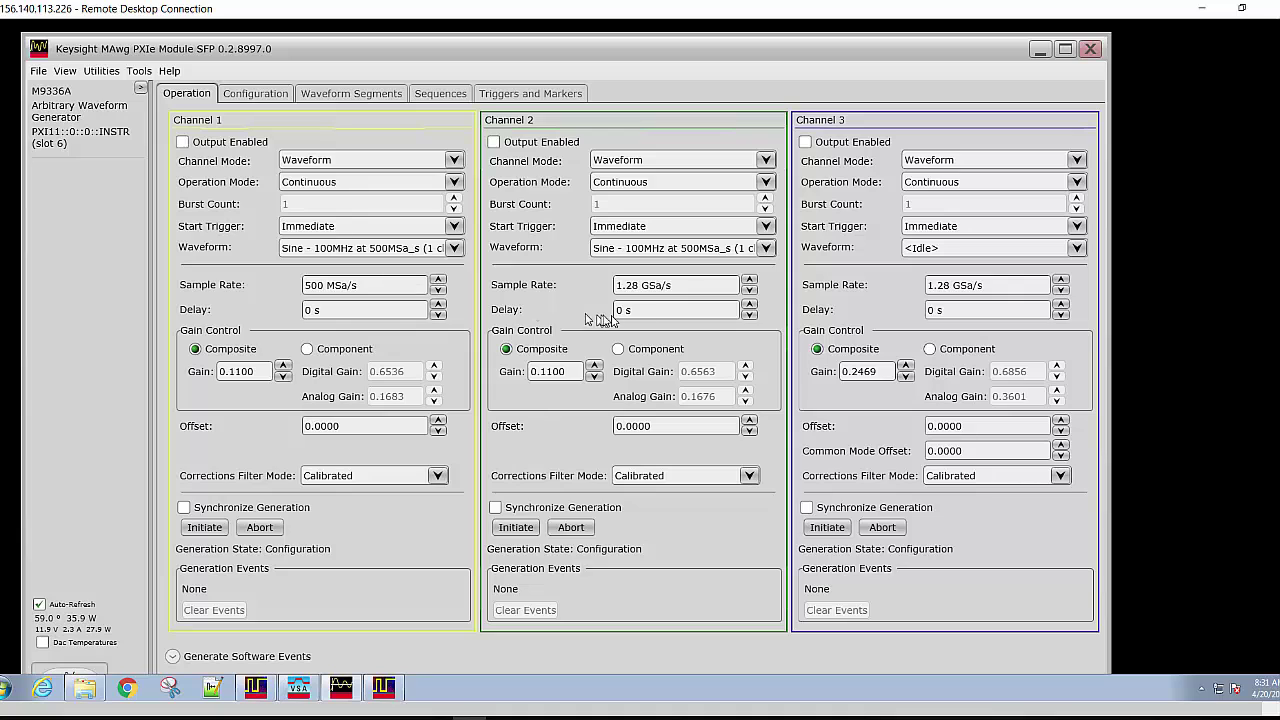
triple_click(676, 284)
type("500")
key("Return")
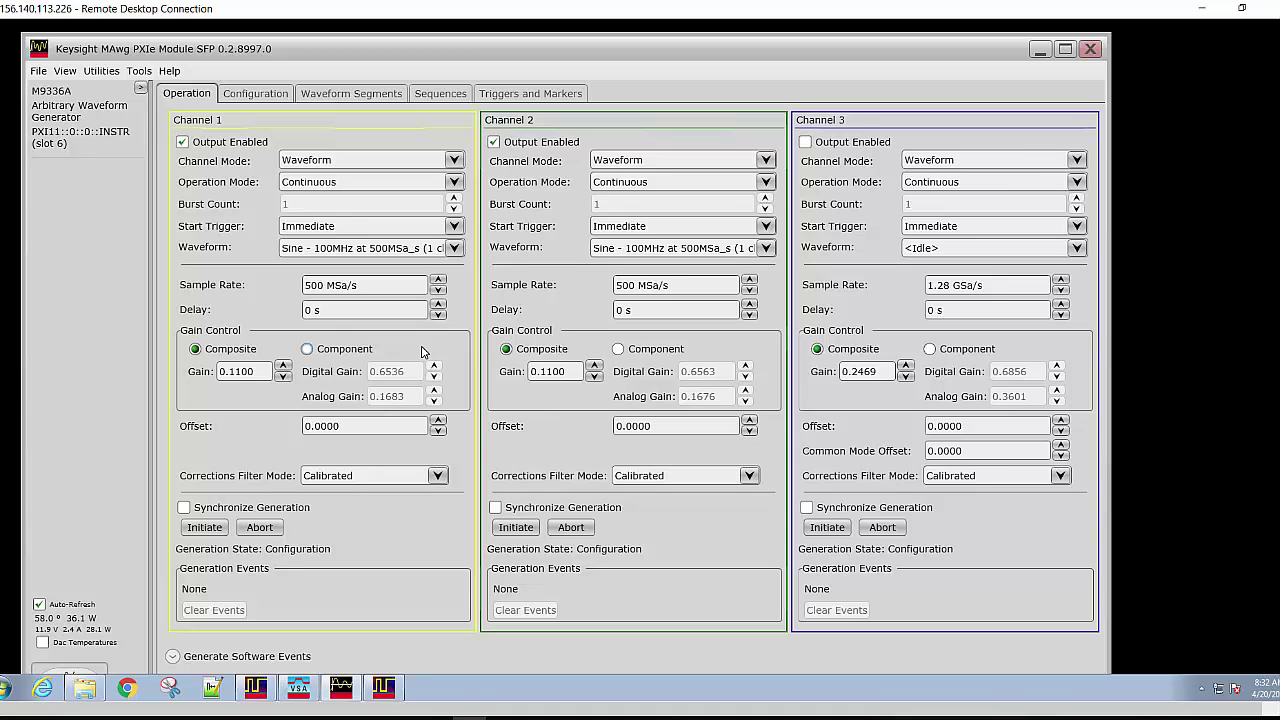
Step: Set channel 1's Composite gain to 0.5197 and enable Synchronize Generation on channels 1 and 2
left_click(308, 350)
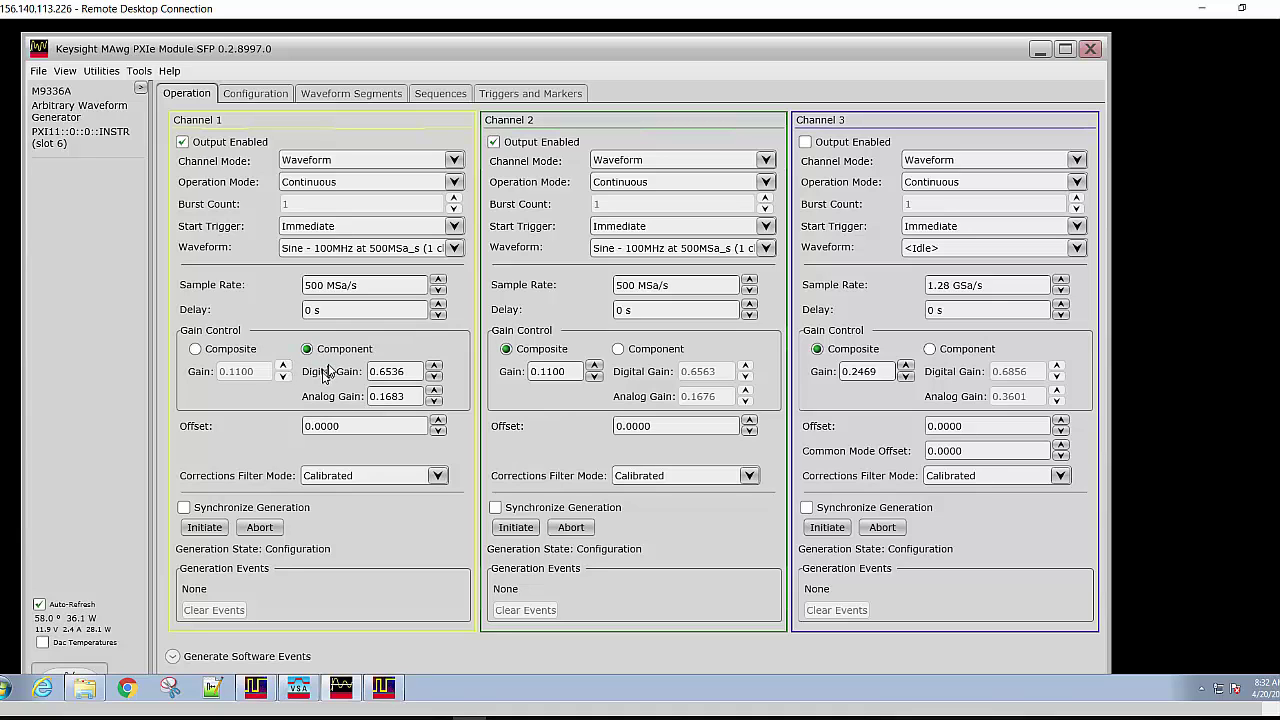
left_click(195, 349)
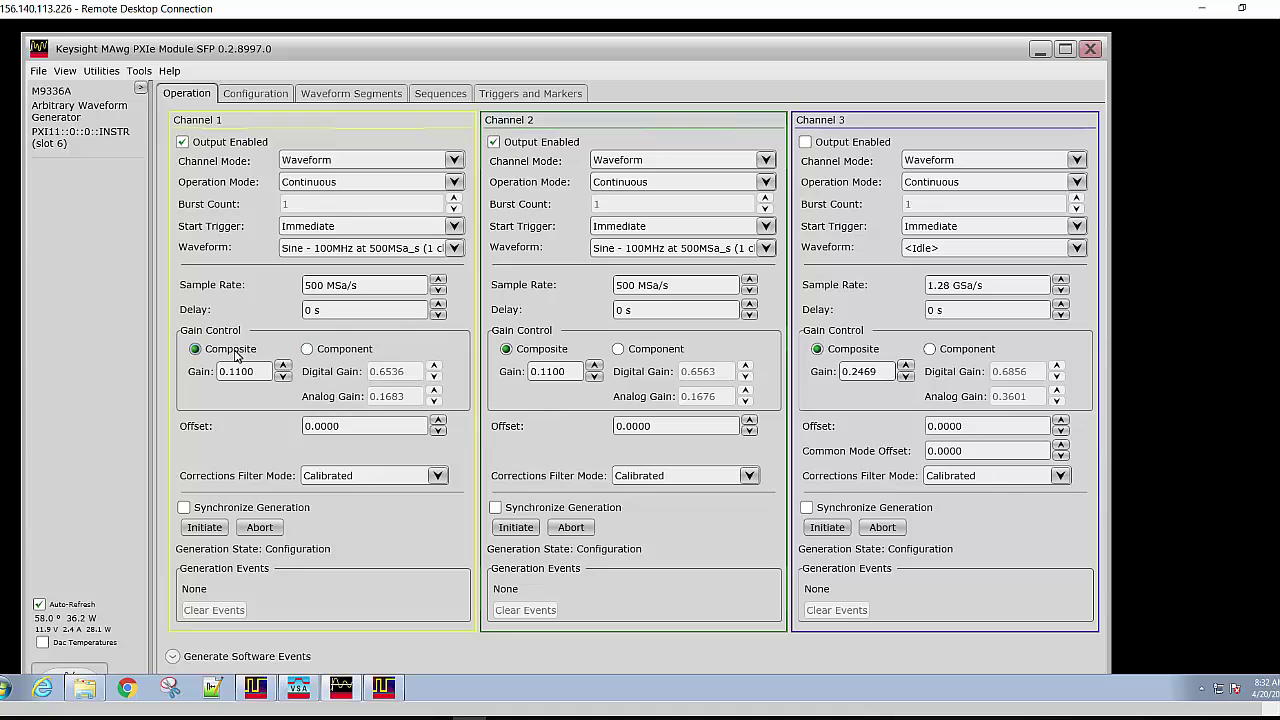
double_click(246, 371)
type("0.5197")
key("Return")
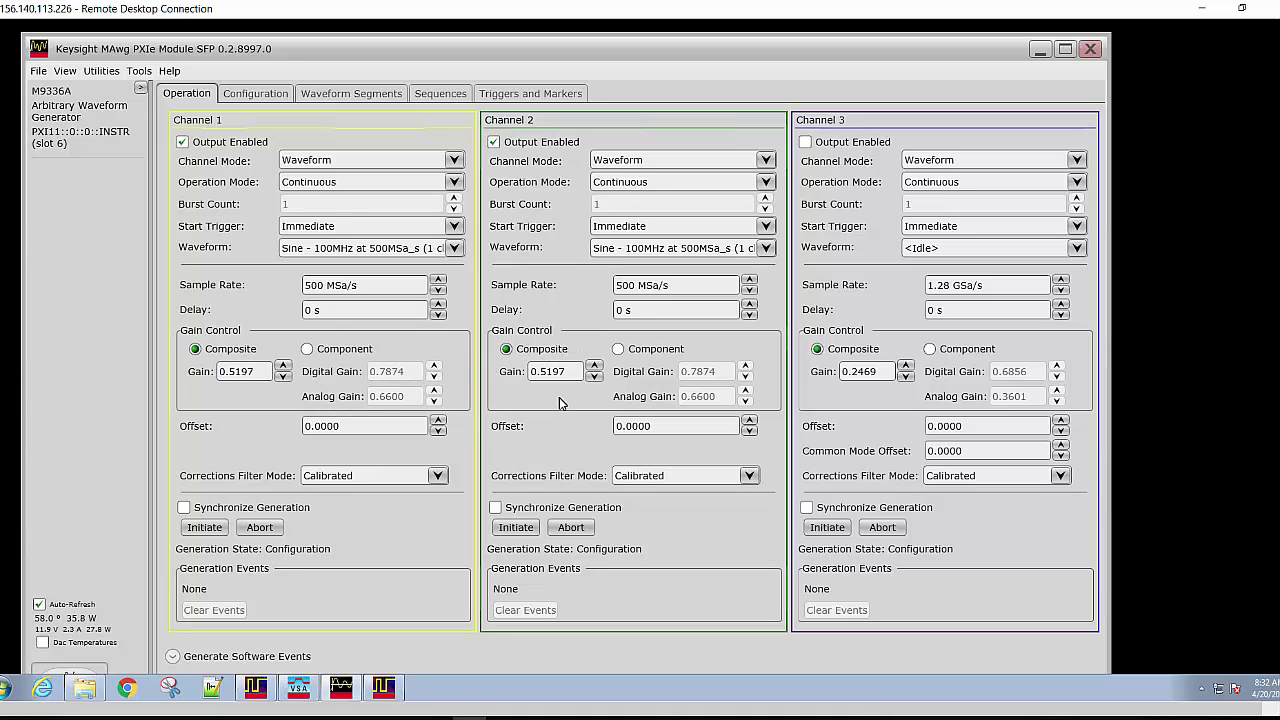
left_click(184, 507)
left_click(496, 508)
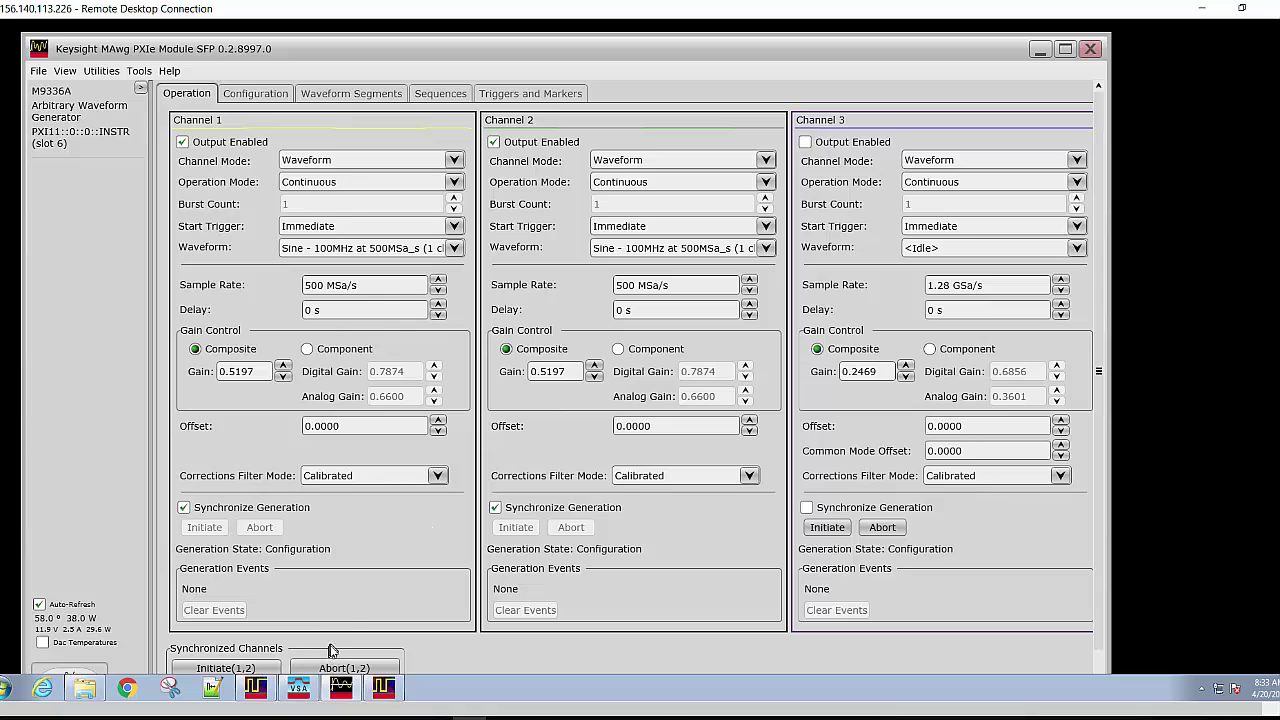
Step: Initiate channels 1 and 2, view both 100 MHz sine traces on the scope, then minimize it
left_click(268, 670)
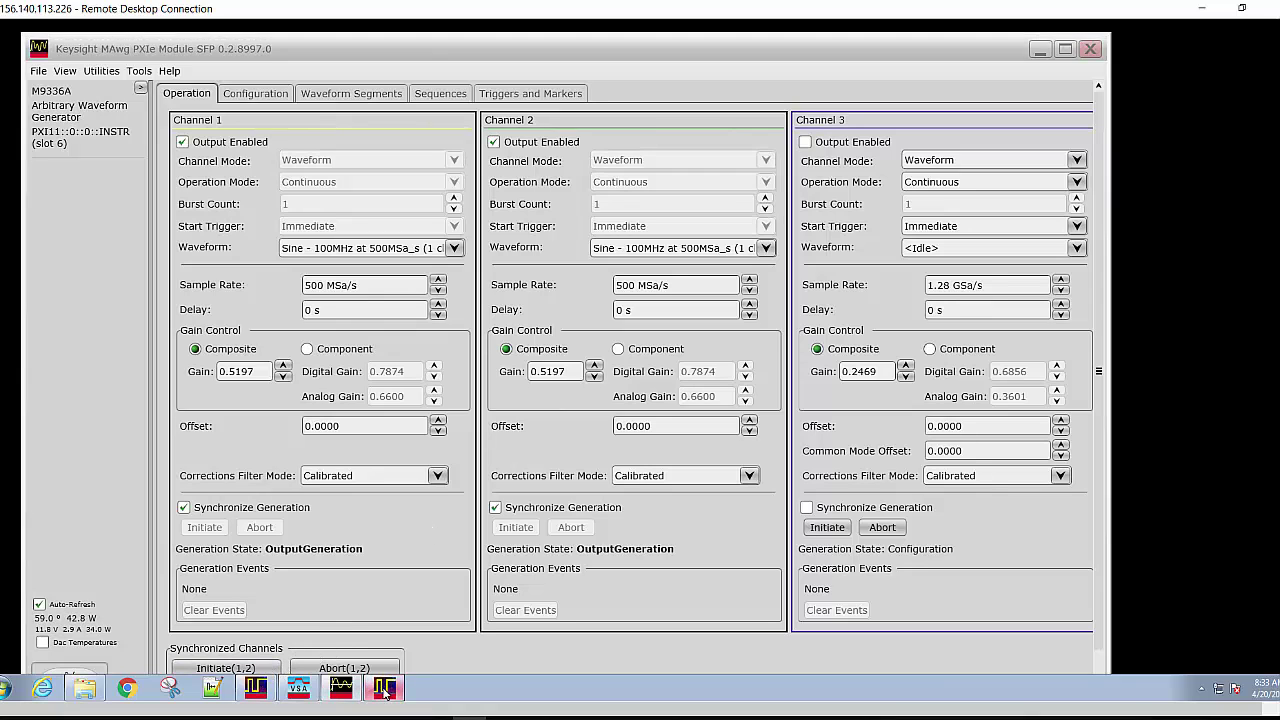
left_click(384, 686)
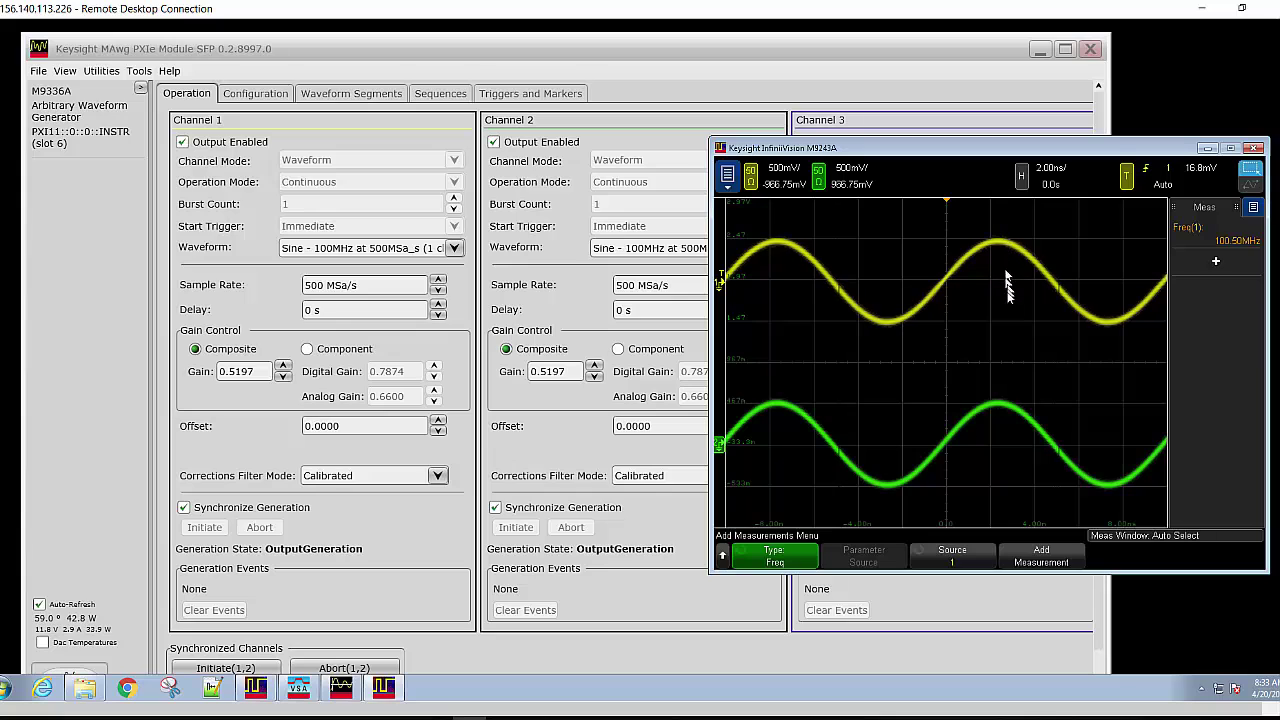
left_click(1206, 148)
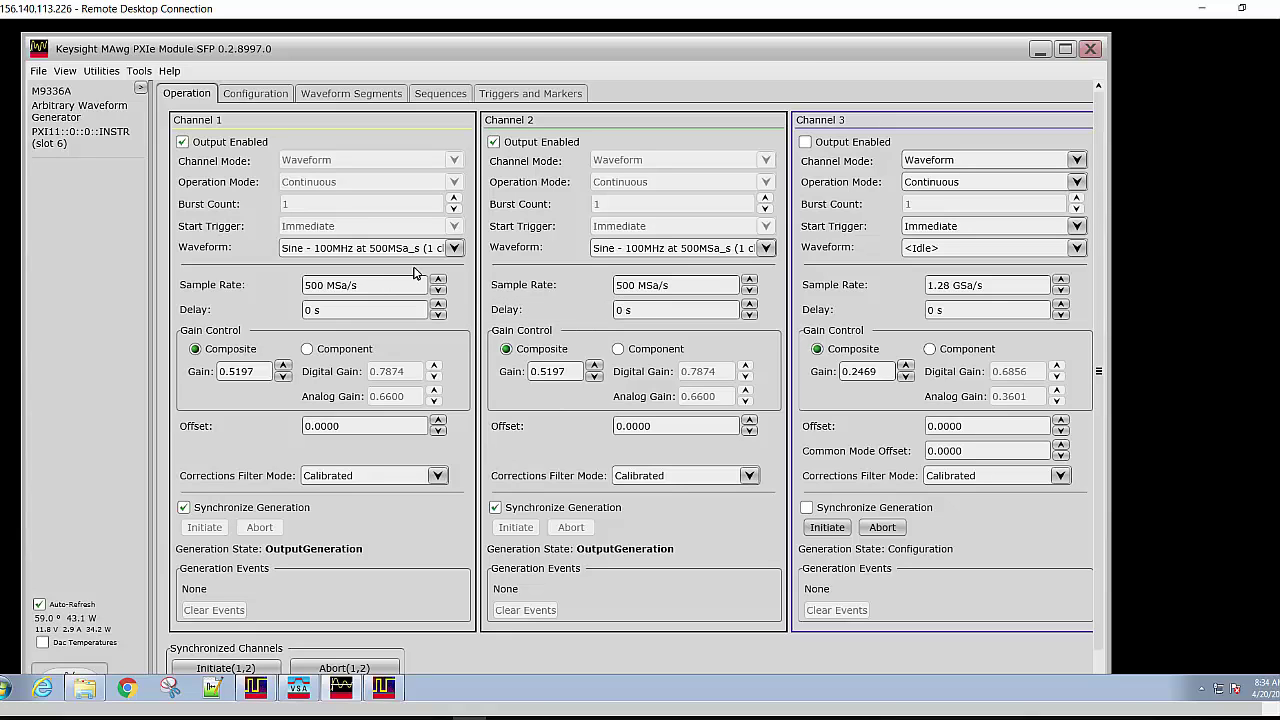
Step: Change both channels' sample rate to 600 MSa/s, restart generation, and check the scope
left_click_drag(414, 283, 313, 287)
type("600")
key("Return")
left_click(661, 288)
type("600")
key("Return")
left_click(250, 668)
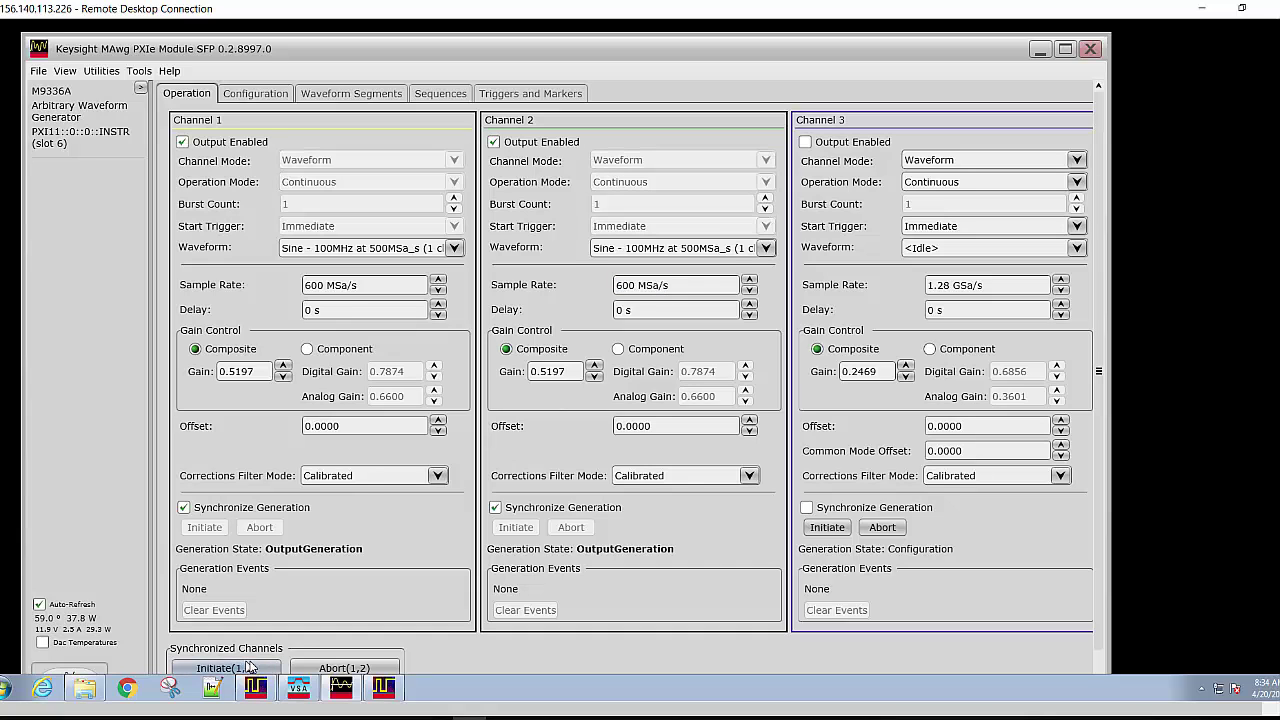
left_click(380, 692)
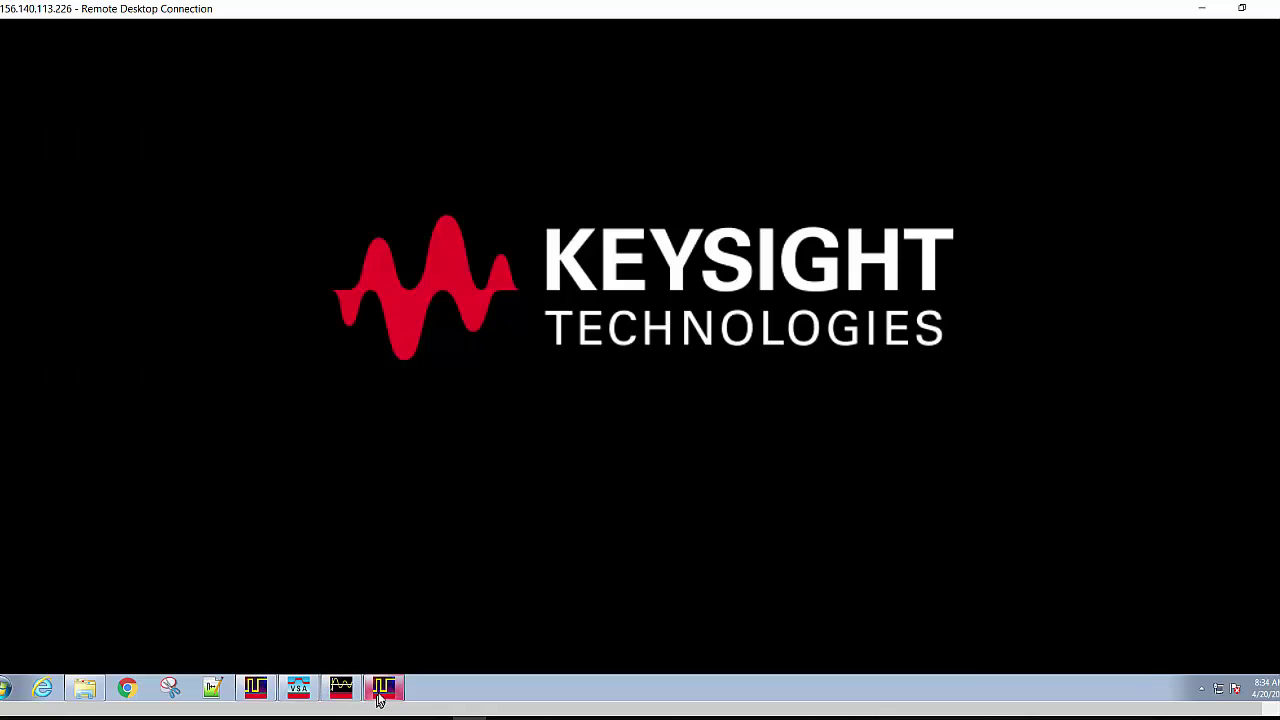
left_click(379, 700)
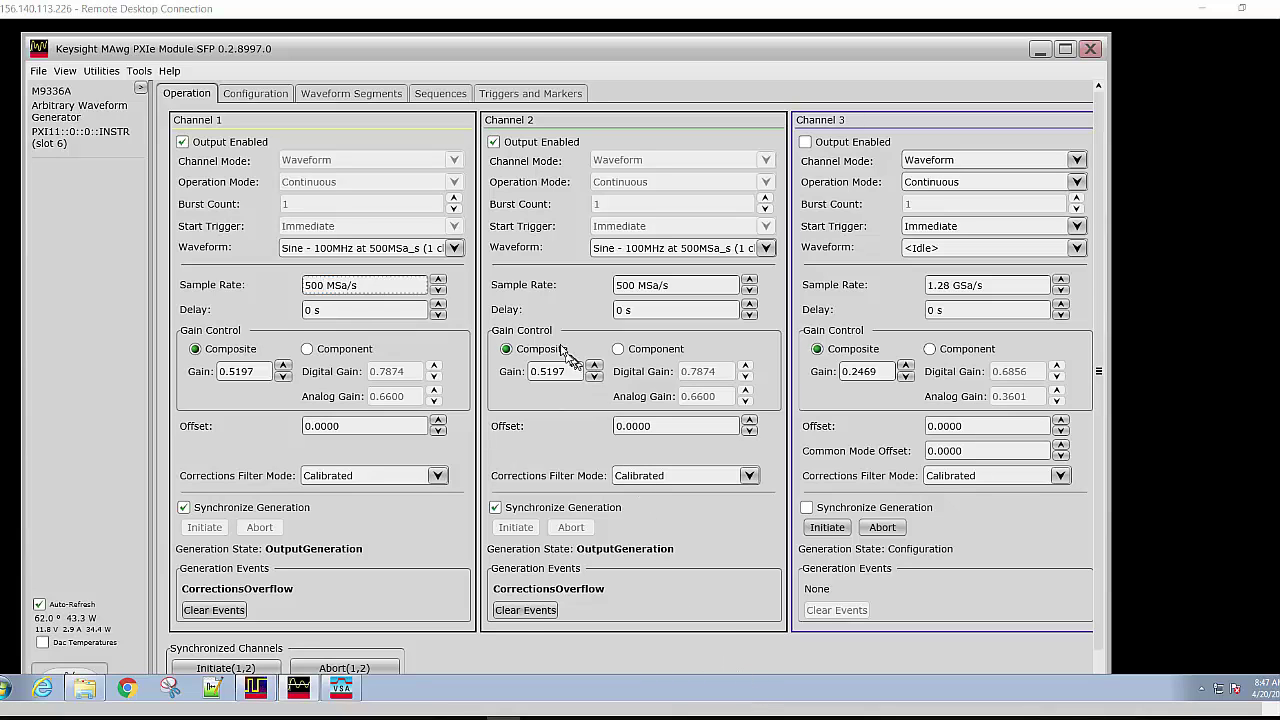
Step: Choose LTEA_20MHz_16QAM (30_72MSa_s) as the waveform for channels 1 and 2
left_click(454, 247)
left_click(450, 276)
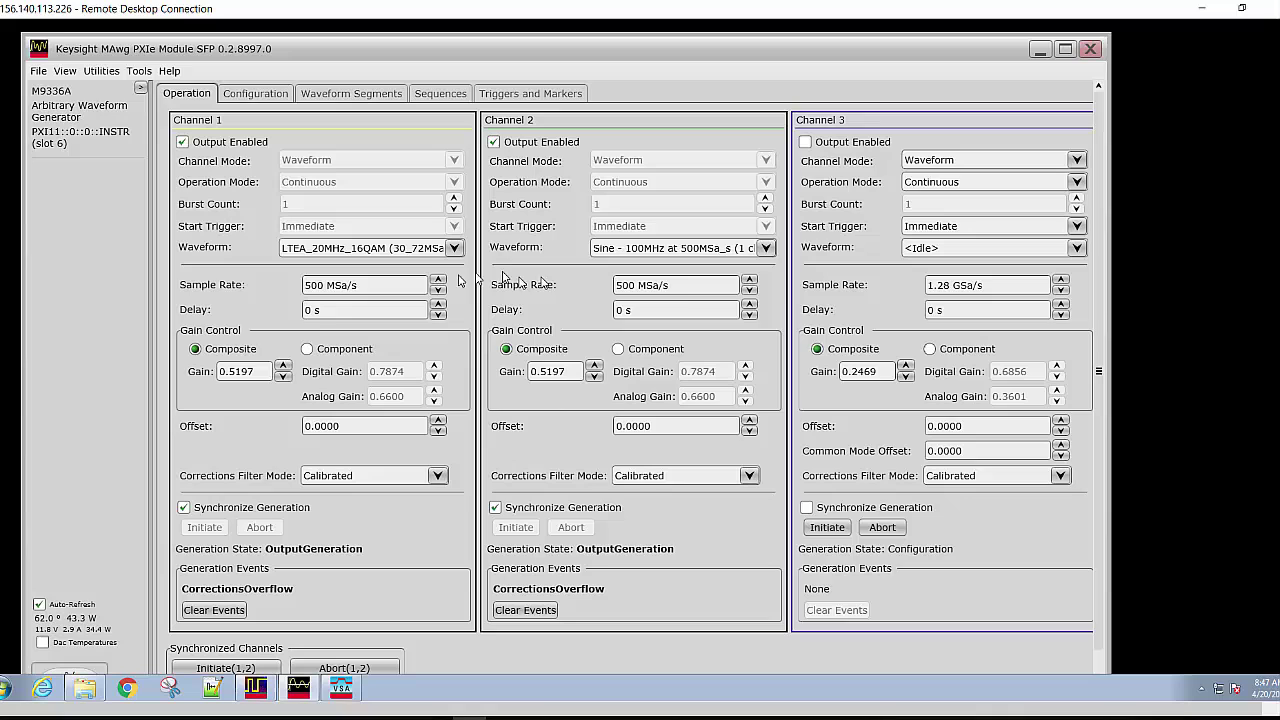
left_click(767, 248)
left_click(727, 275)
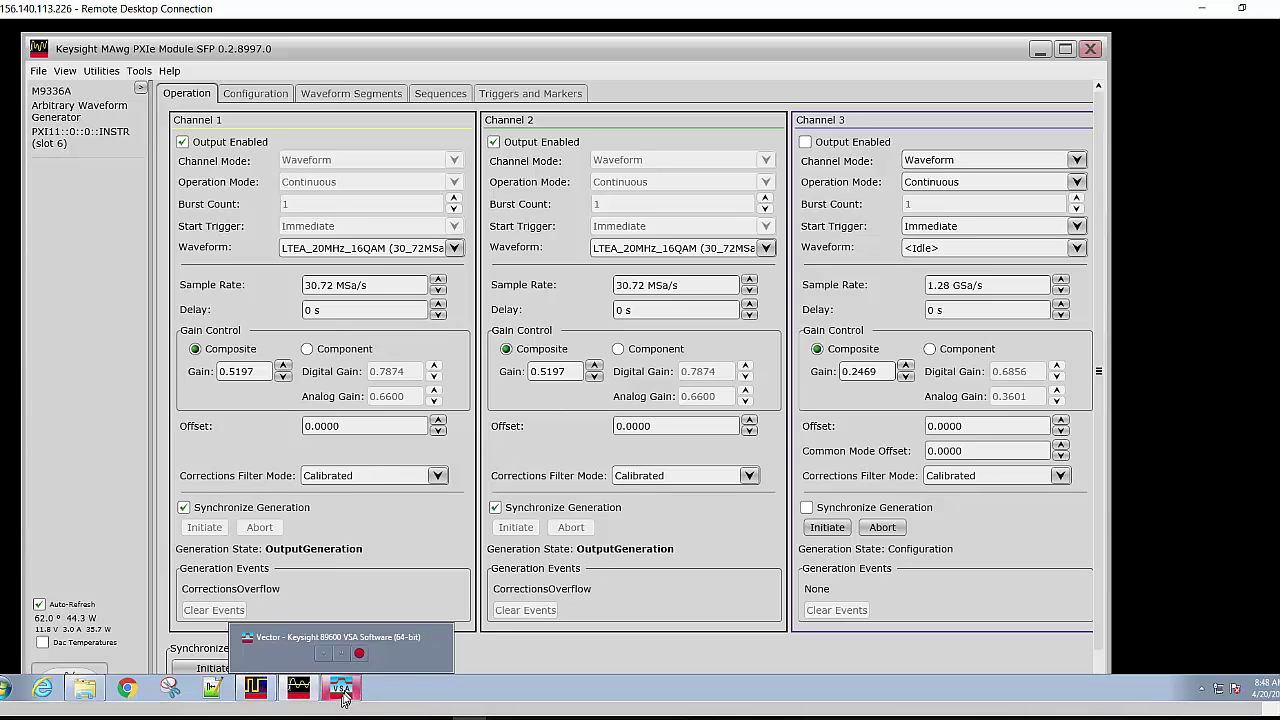
Step: Bring up 89600 VSA and set its input channels to Single I+jQ
left_click(341, 690)
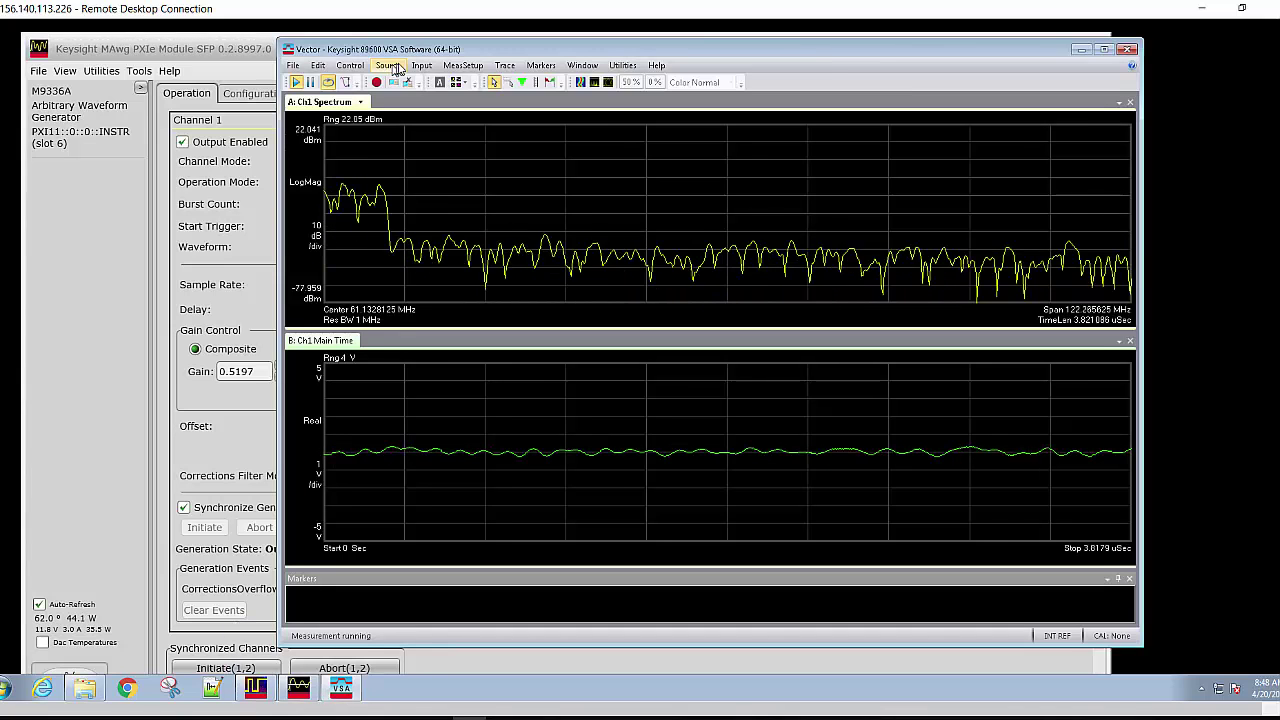
left_click(420, 66)
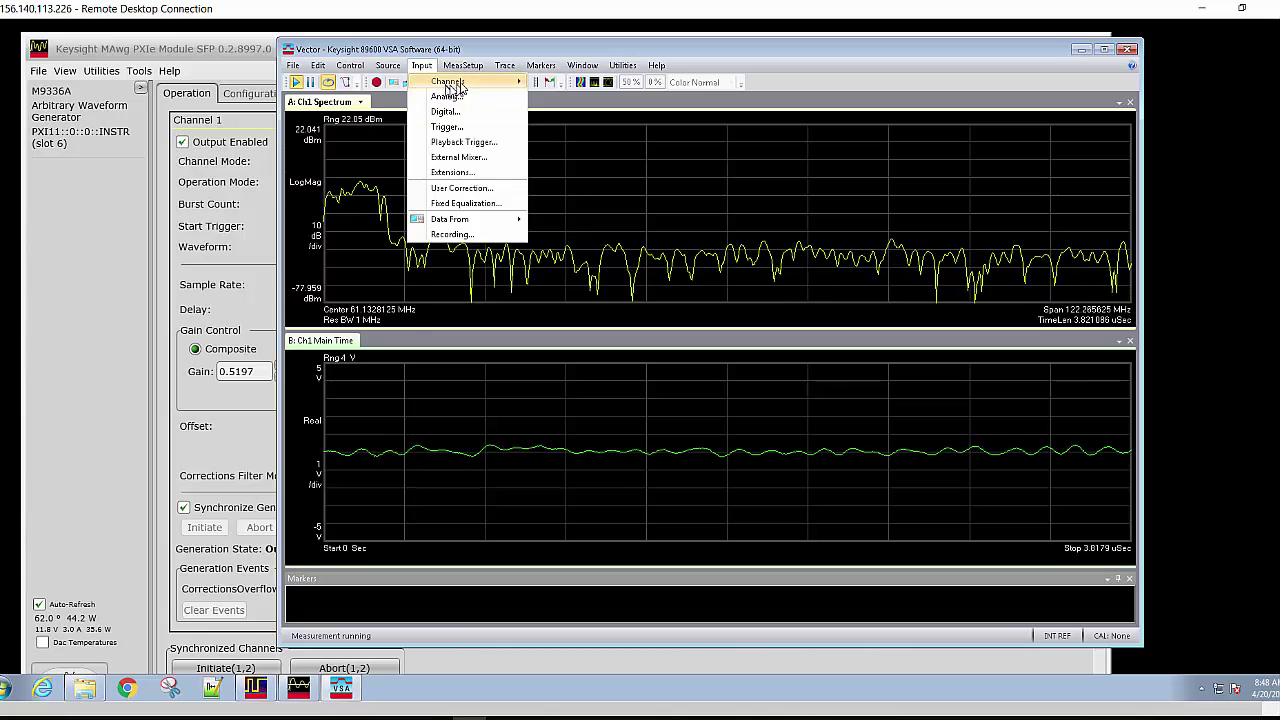
mouse_move(463, 88)
mouse_move(600, 95)
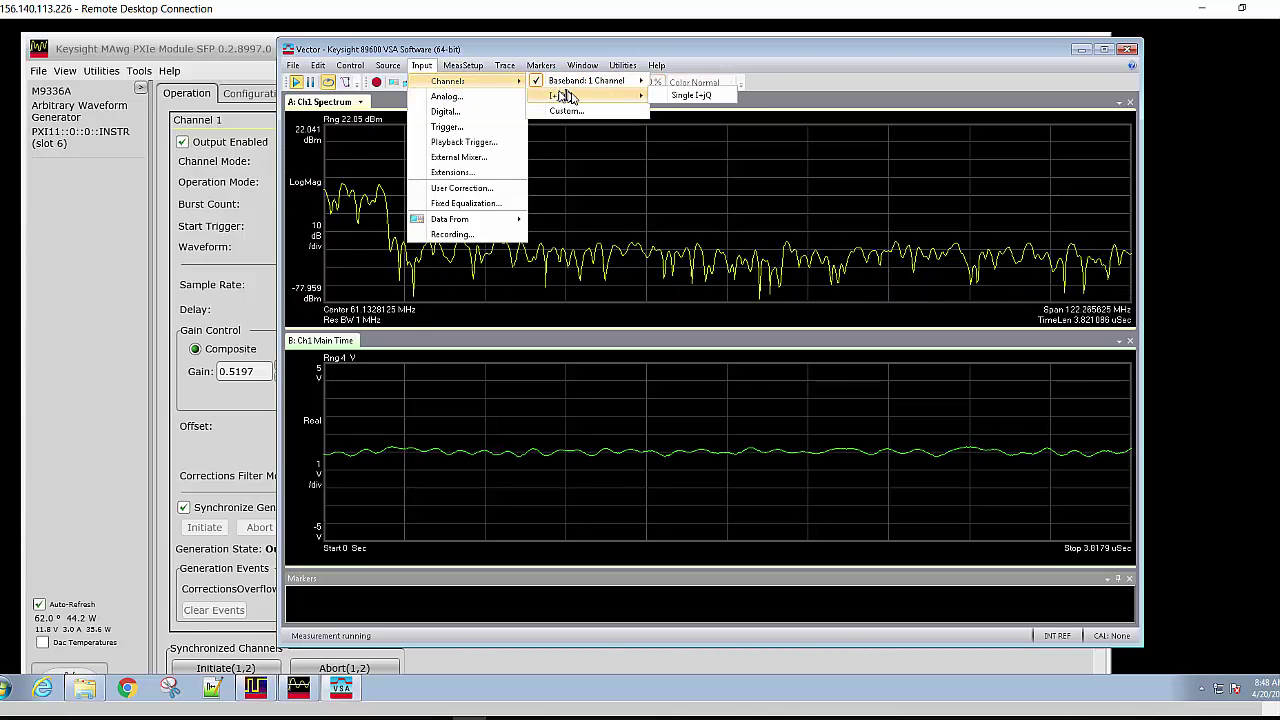
left_click(697, 96)
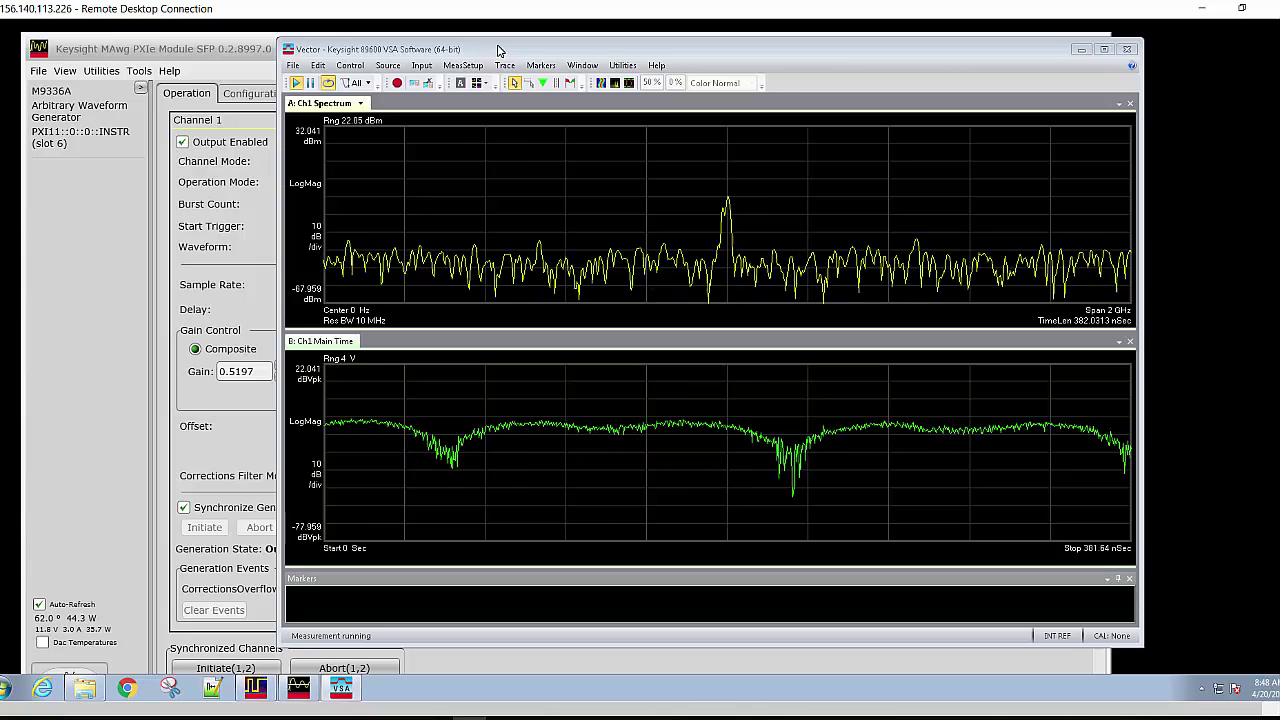
Step: Set the input extension SampleMode to UserRate (5E+08) and close the Input dialog
left_click(421, 65)
left_click(535, 185)
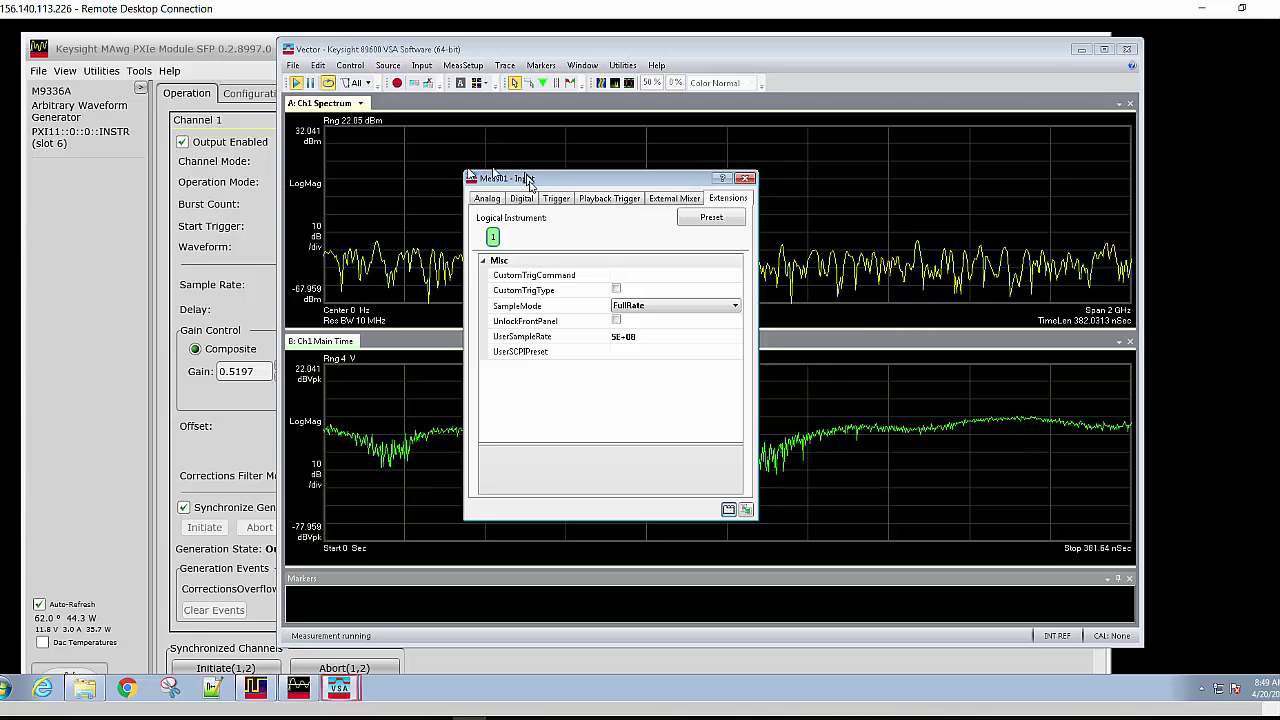
left_click(735, 308)
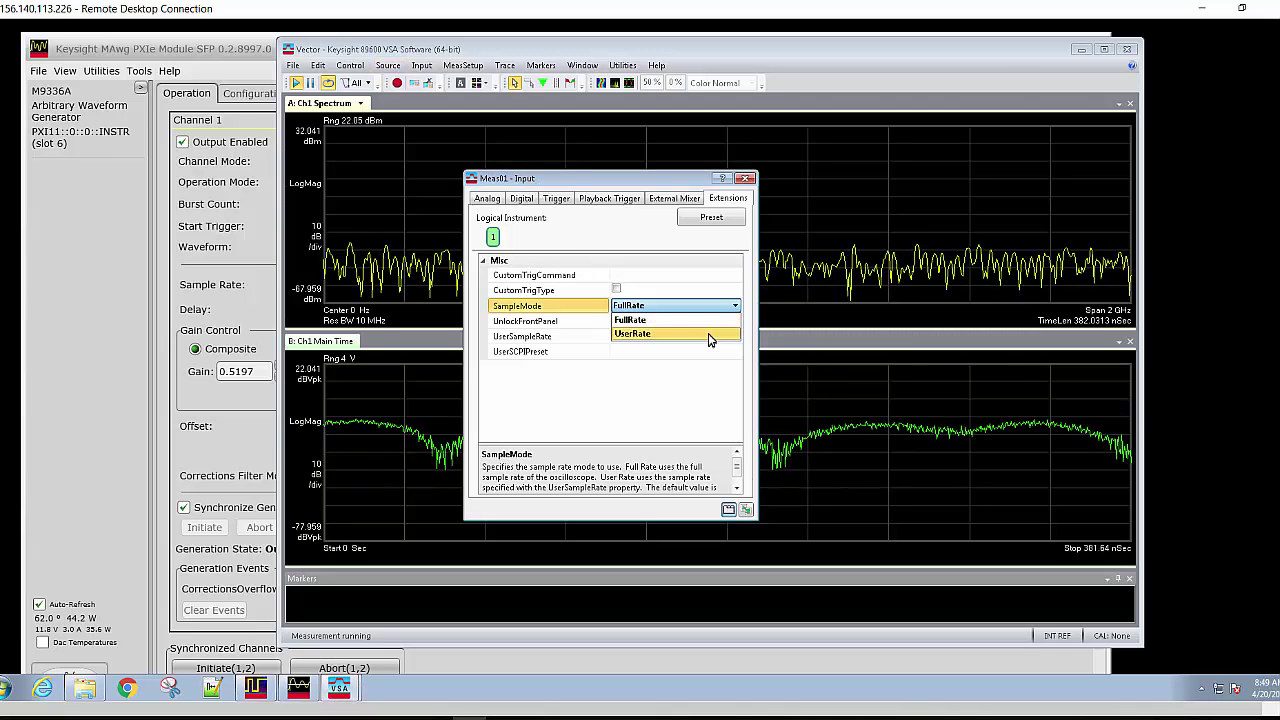
left_click(714, 334)
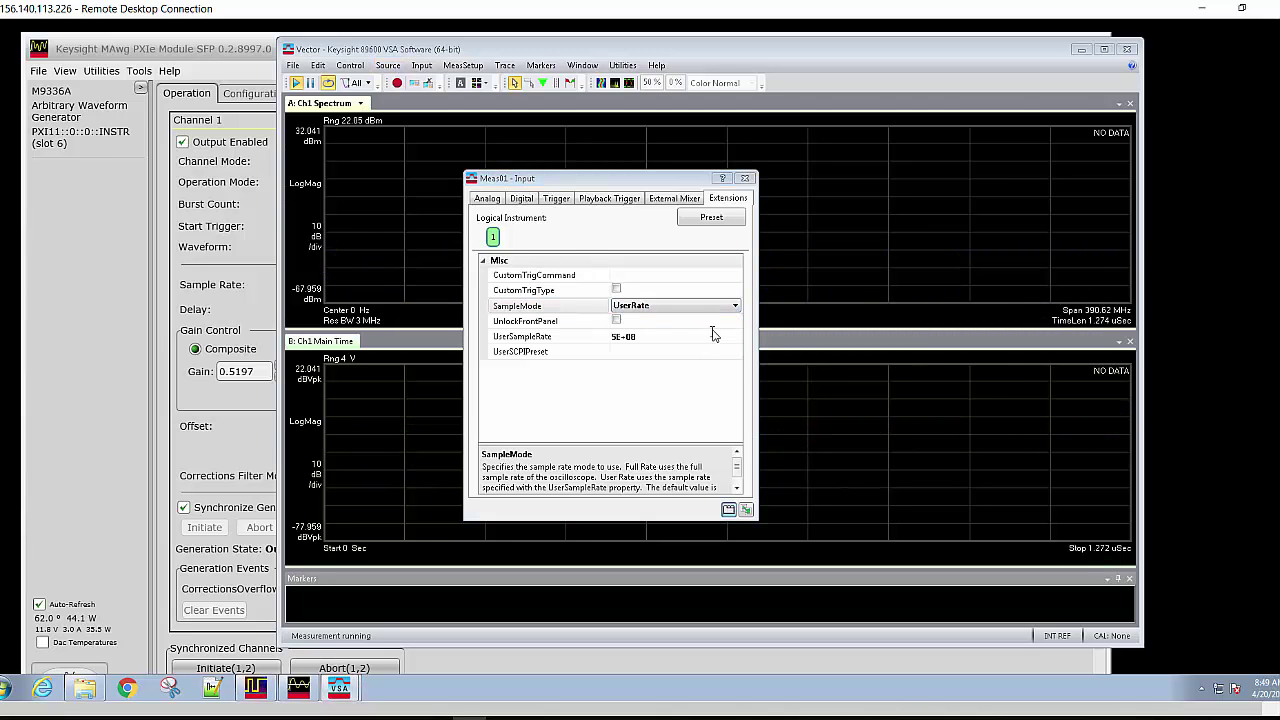
left_click(743, 178)
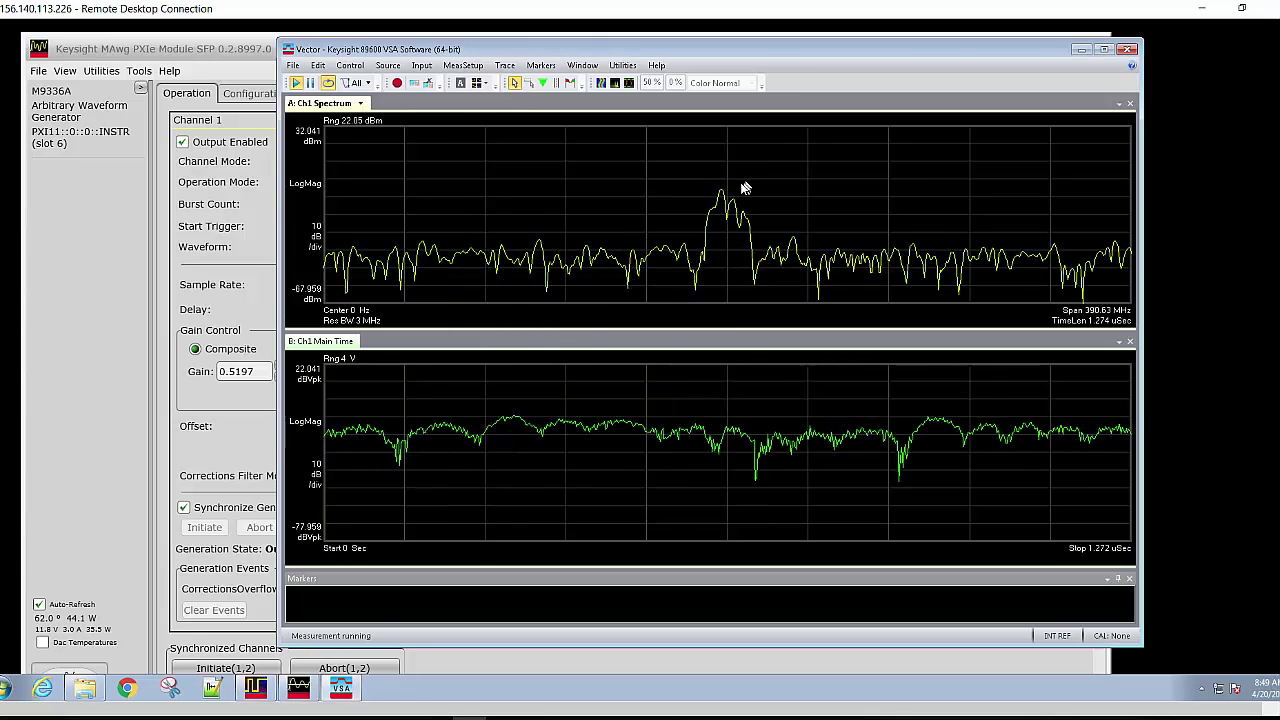
Step: Recall the setup file LTEA_20MHz_16QAM M9243A.setx
left_click(293, 66)
left_click(440, 83)
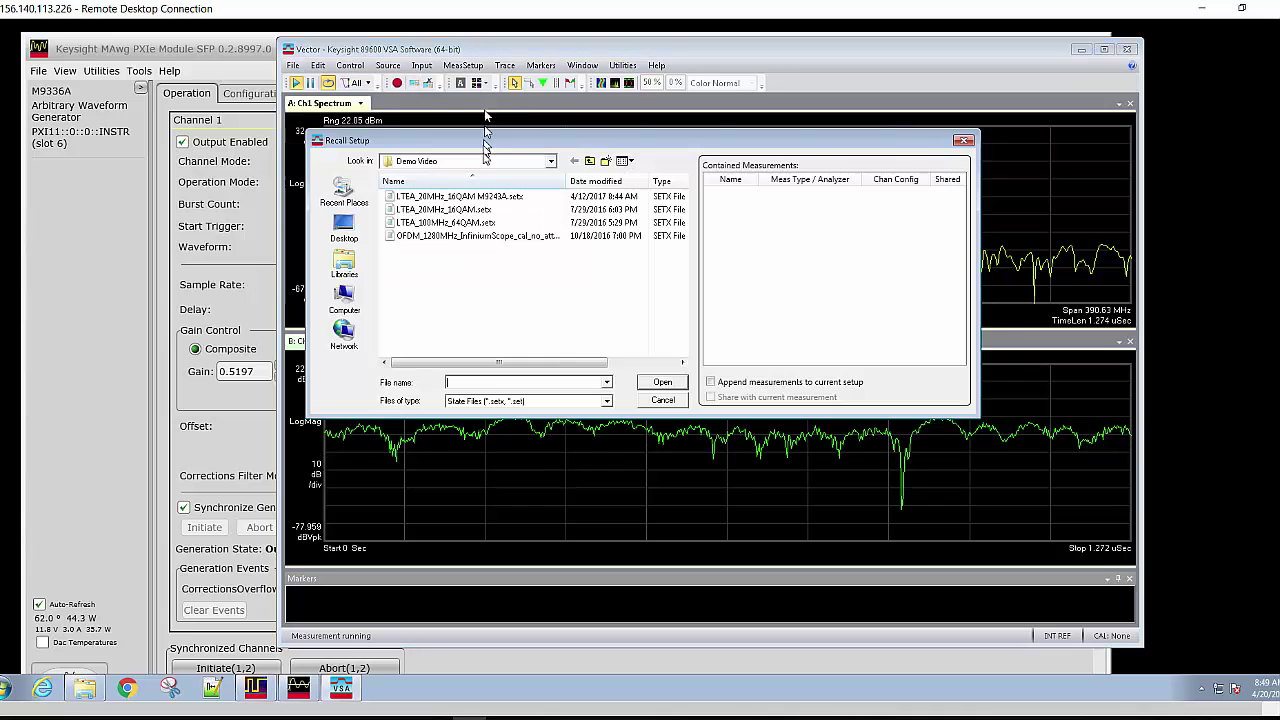
left_click(507, 198)
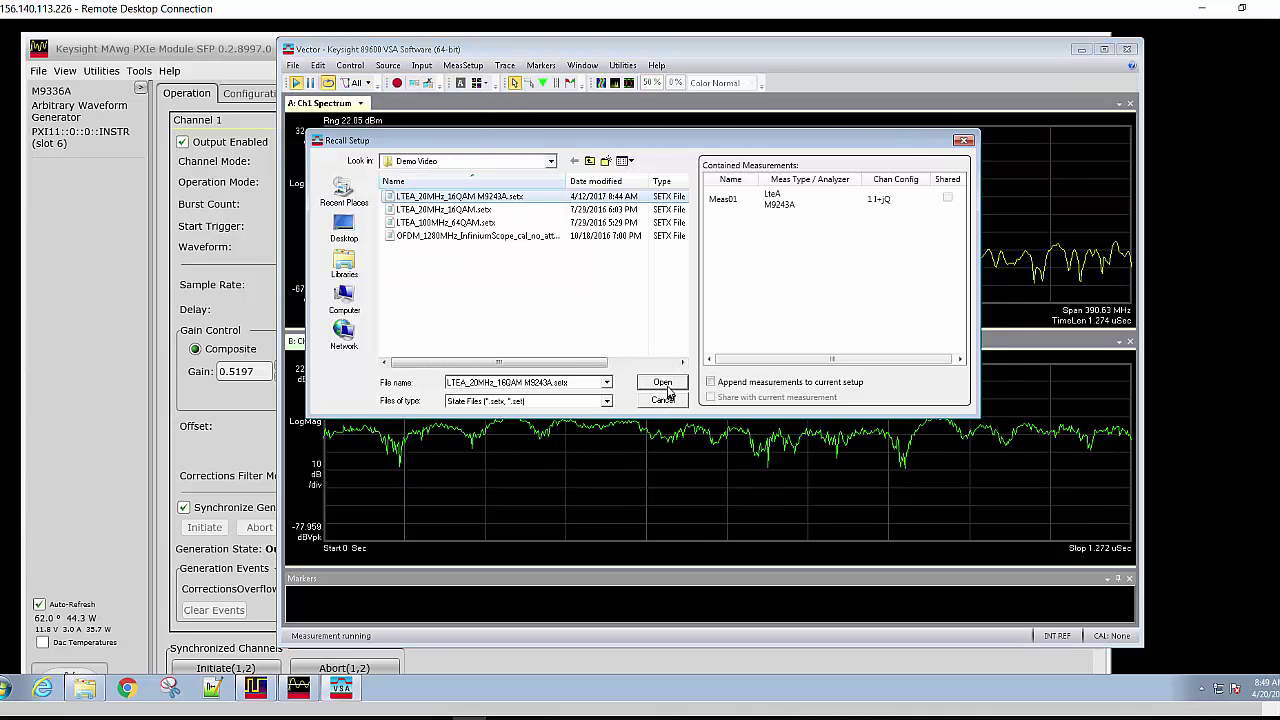
left_click(666, 386)
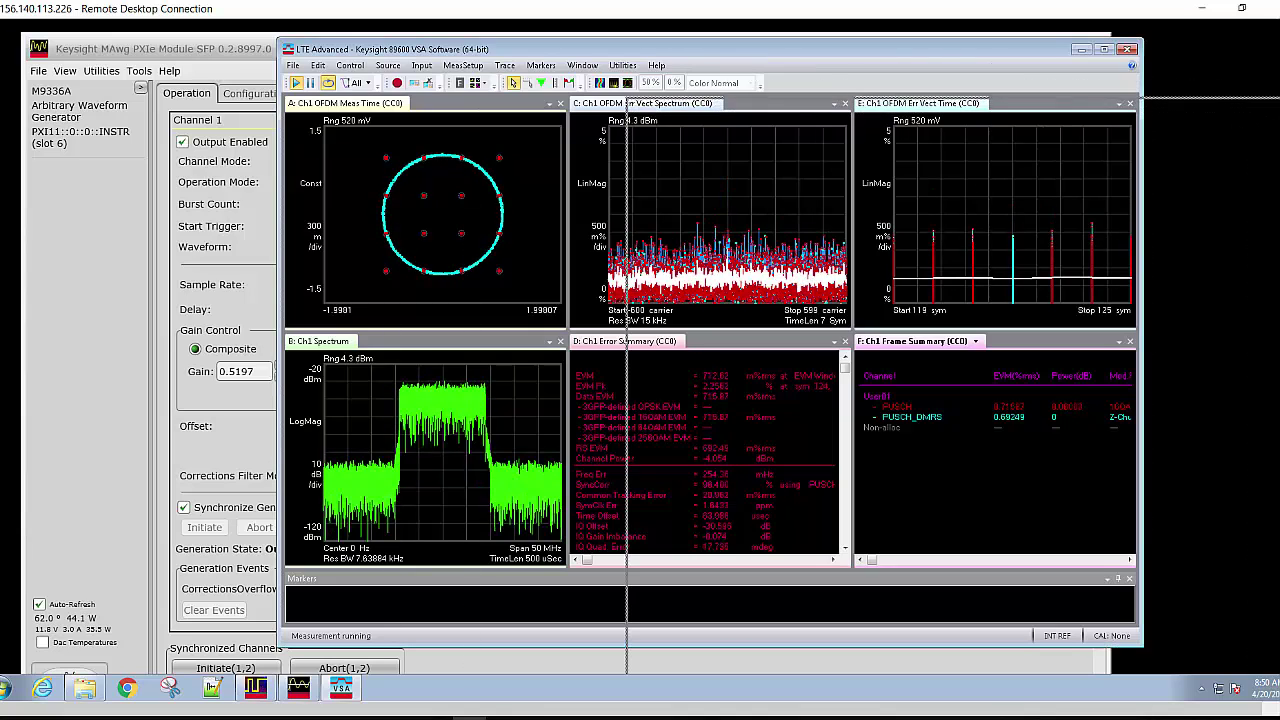
Step: Move the VSA window aside and bring the MAwg panel to the front
left_click_drag(860, 52, 1279, 109)
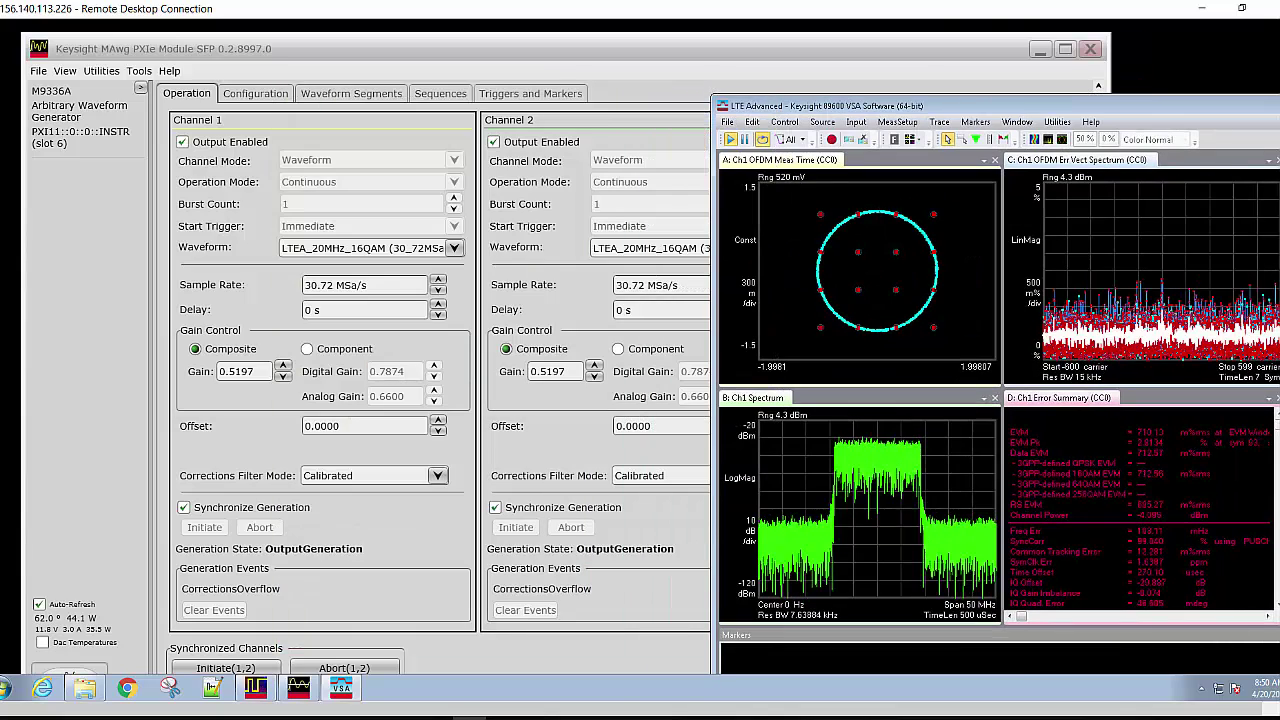
left_click_drag(933, 50, 698, 50)
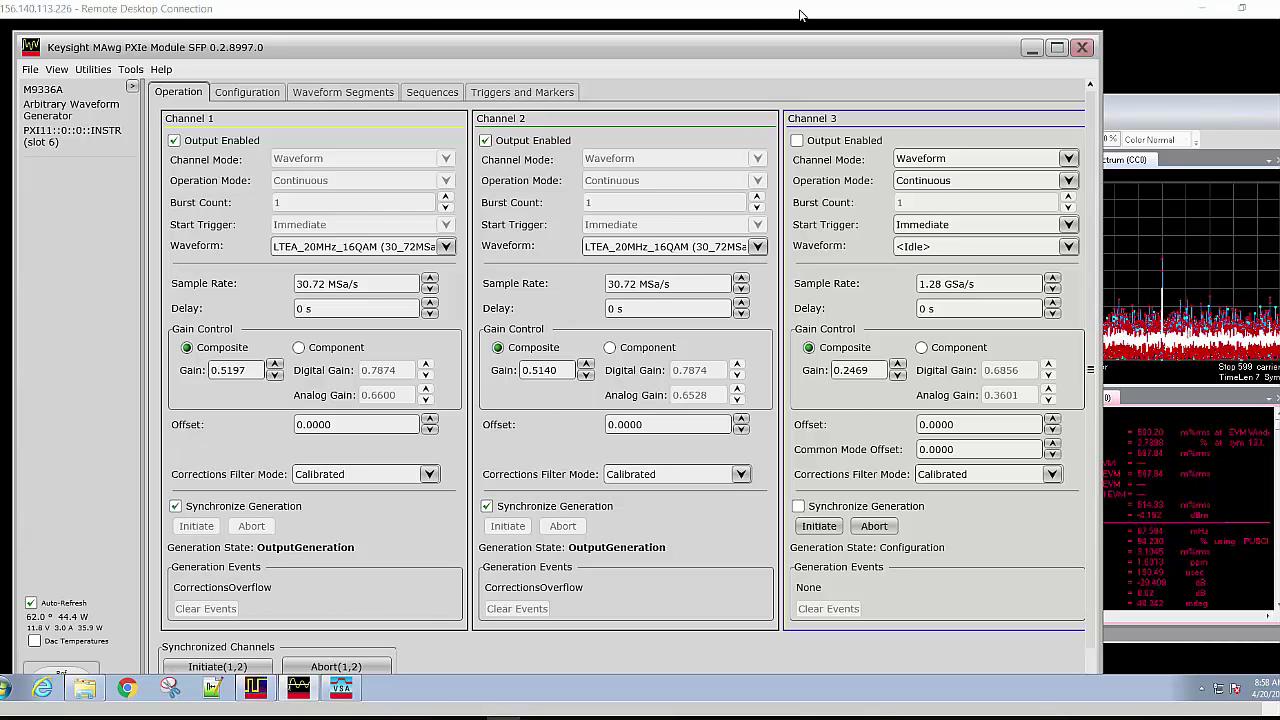
Step: Hide the MAwg window and make the M9203A digitizer the VSA's analyzer hardware
left_click(1031, 48)
left_click_drag(900, 106, 467, 41)
left_click(628, 58)
mouse_move(655, 119)
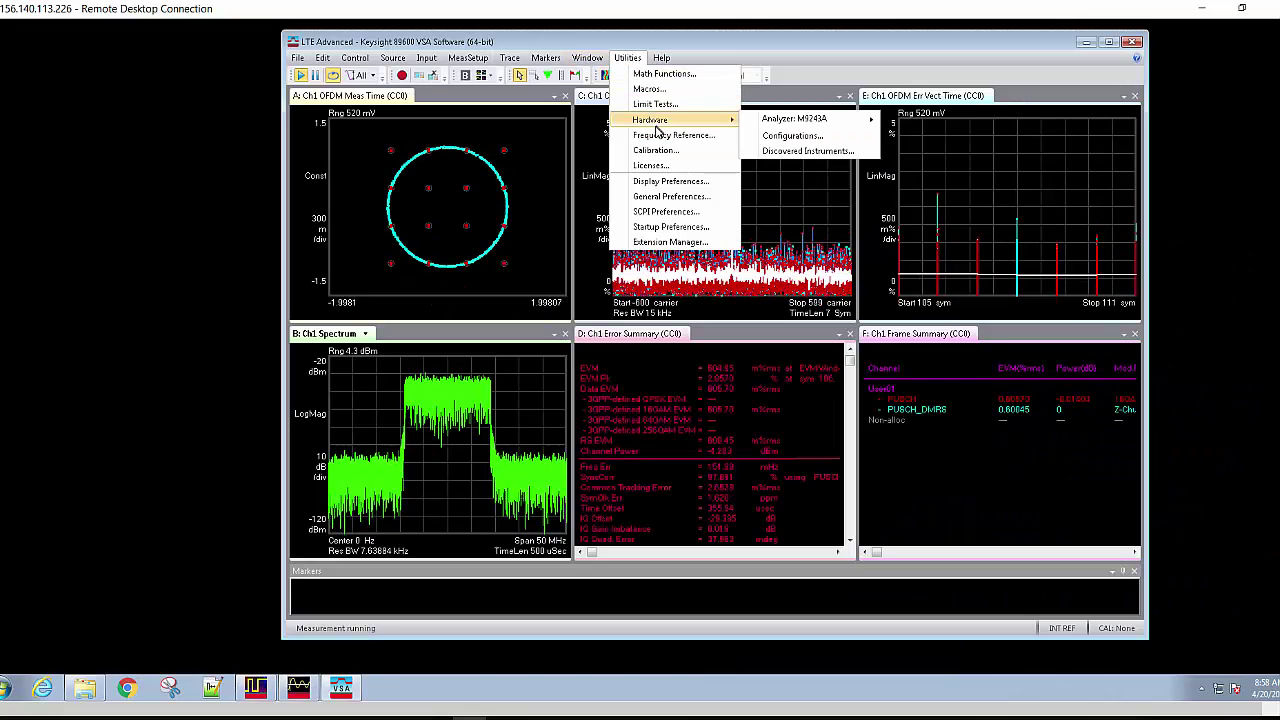
mouse_move(795, 119)
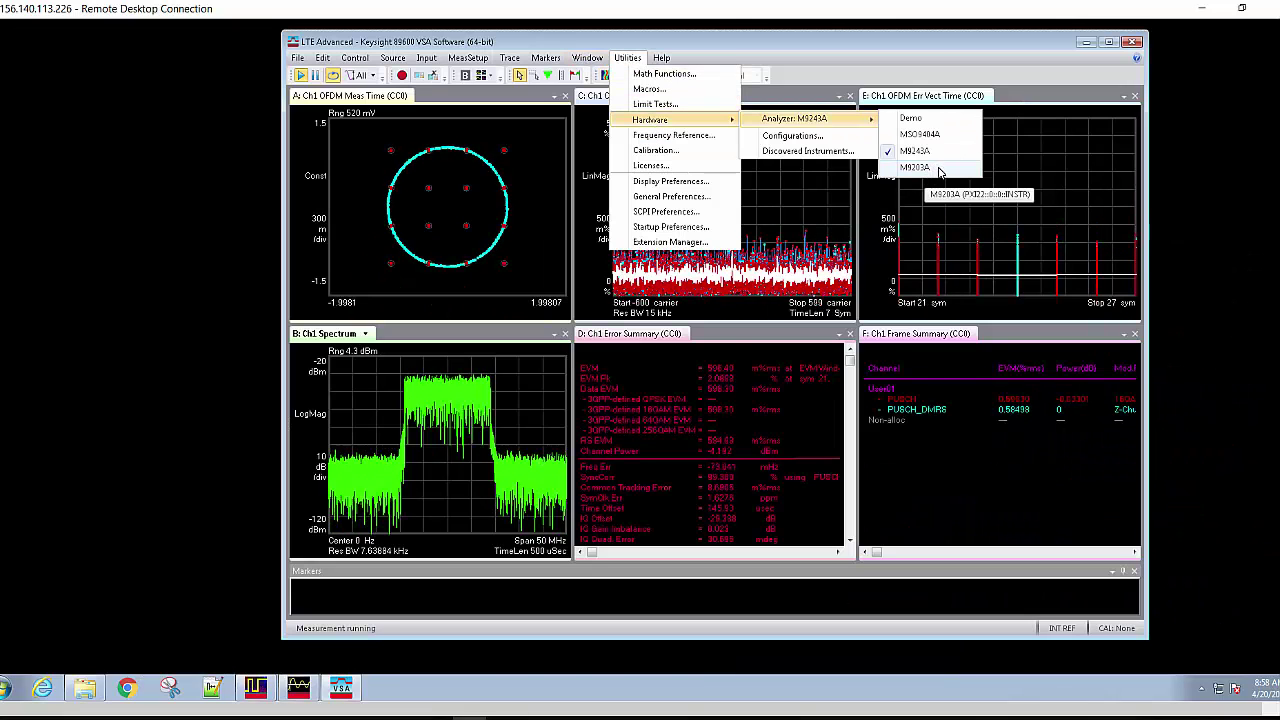
left_click(936, 168)
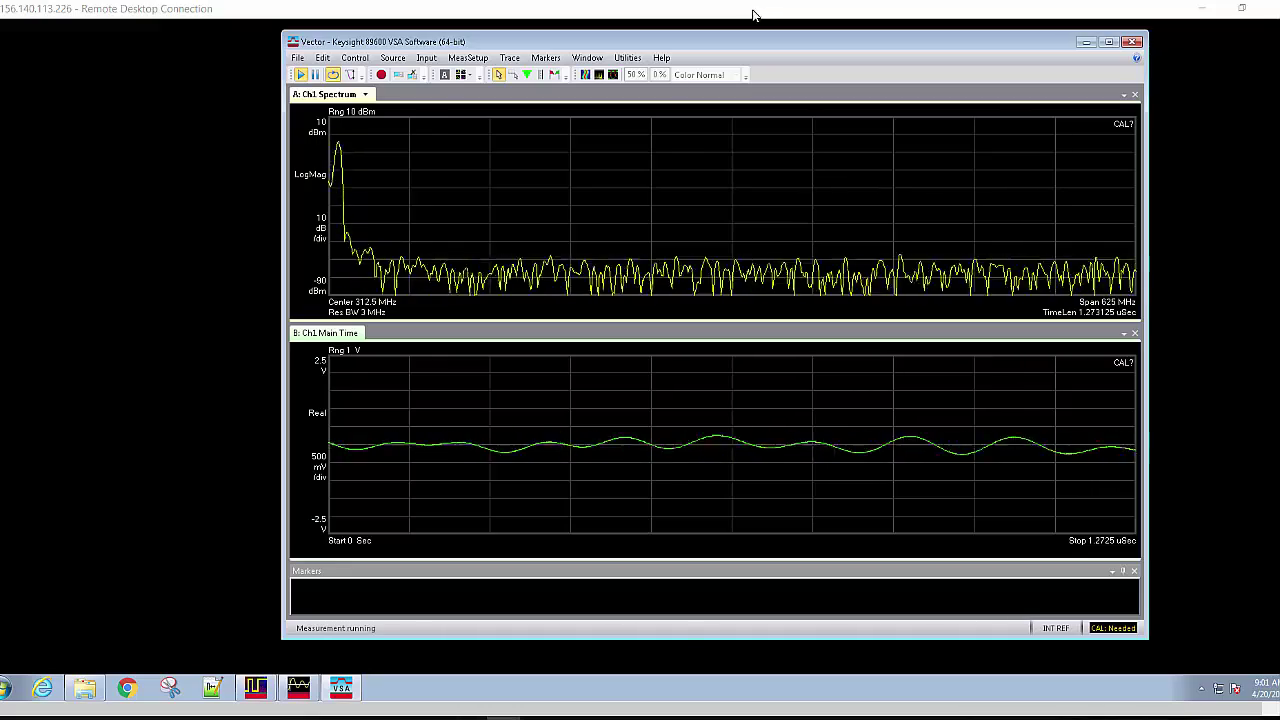
Step: Set the VSA input channels to Single I+jQ
left_click(426, 57)
mouse_move(455, 73)
mouse_move(567, 89)
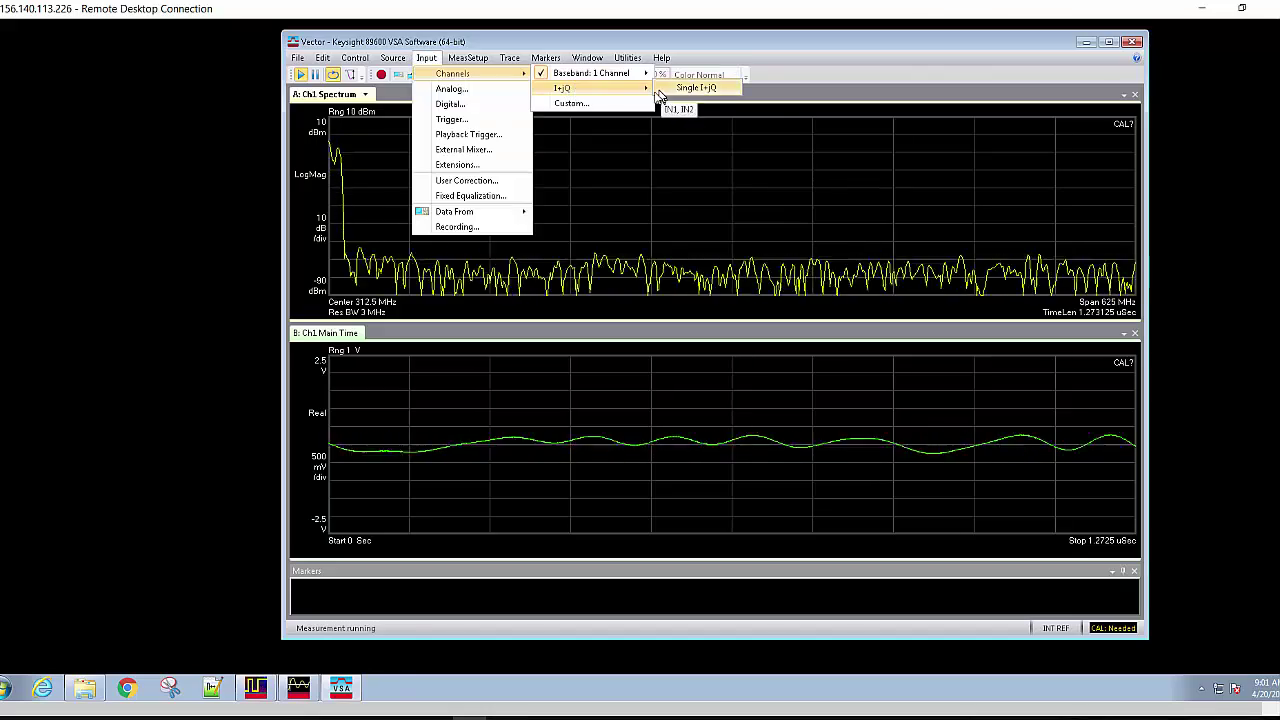
left_click(678, 88)
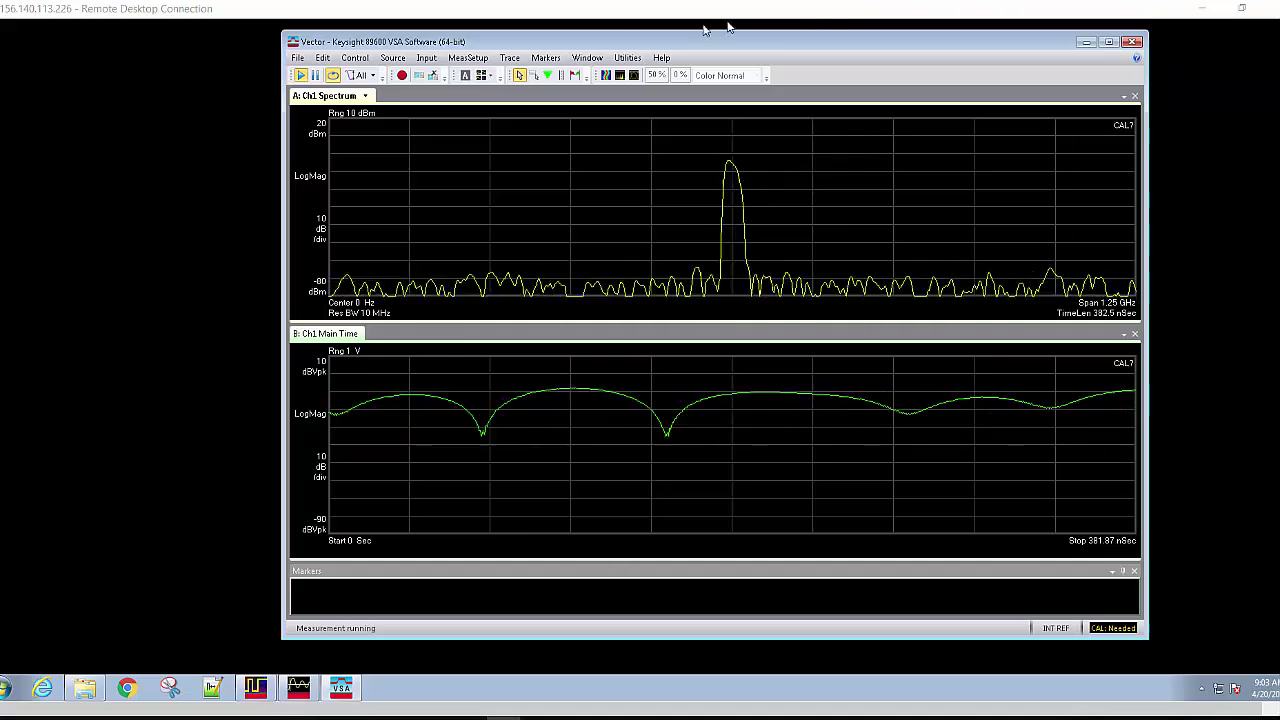
Step: Recall the LTEA_20MHz_16QAM.setx setup to demodulate the signal as LTE Advanced
left_click(298, 57)
mouse_move(310, 76)
left_click(473, 73)
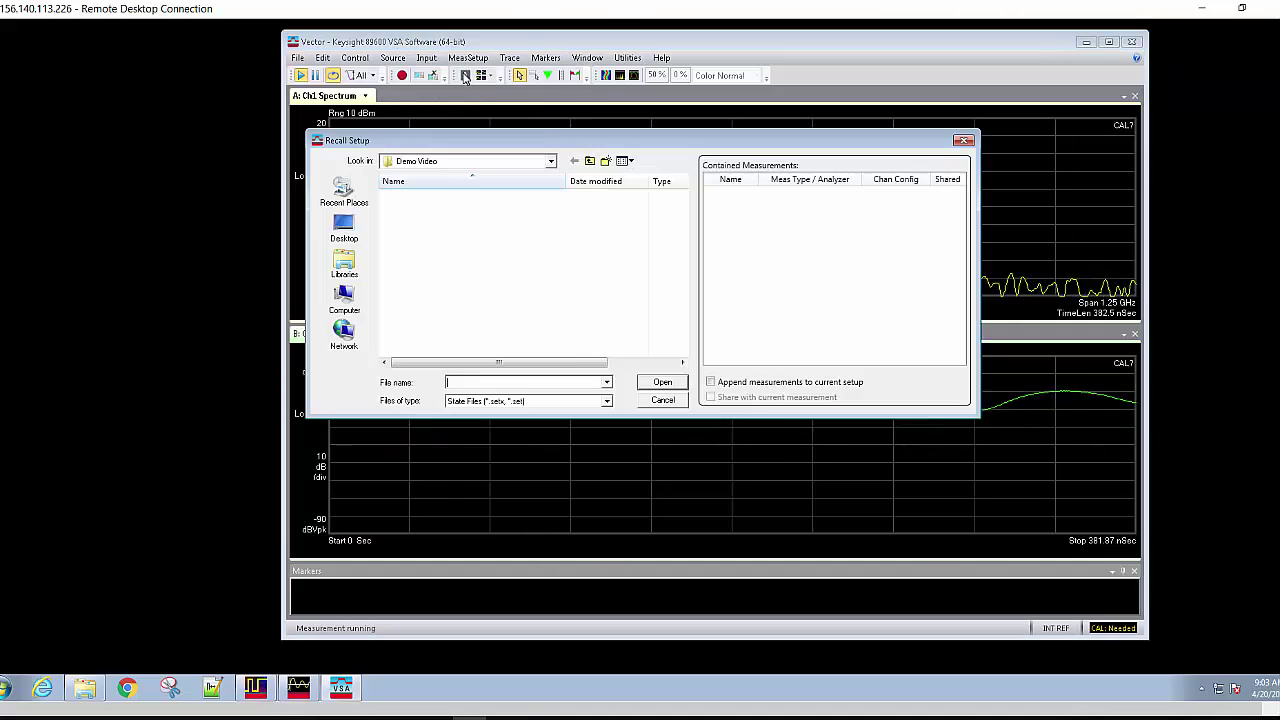
left_click(482, 210)
left_click(663, 383)
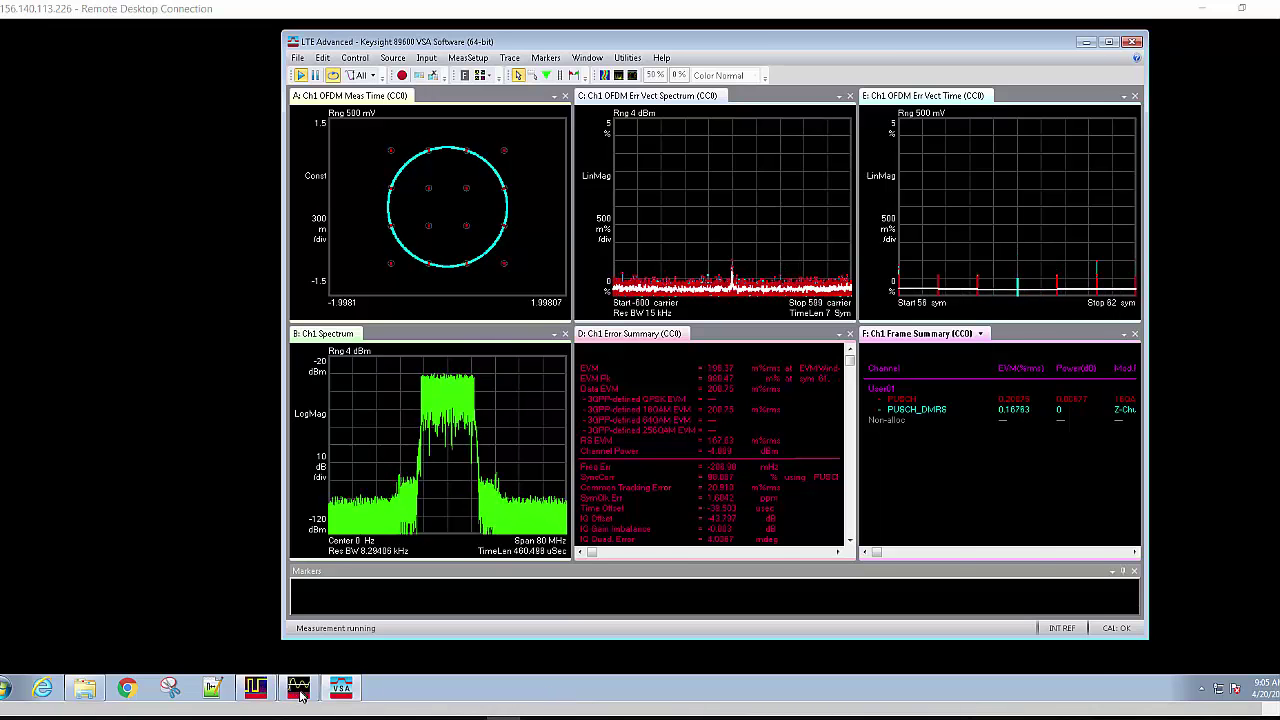
Step: Output OFDM_1280MHz_Resampled at 1.28 GSa/s on Channels 1 and 2, then minimize MAwg
key("alt+Tab")
left_click(447, 247)
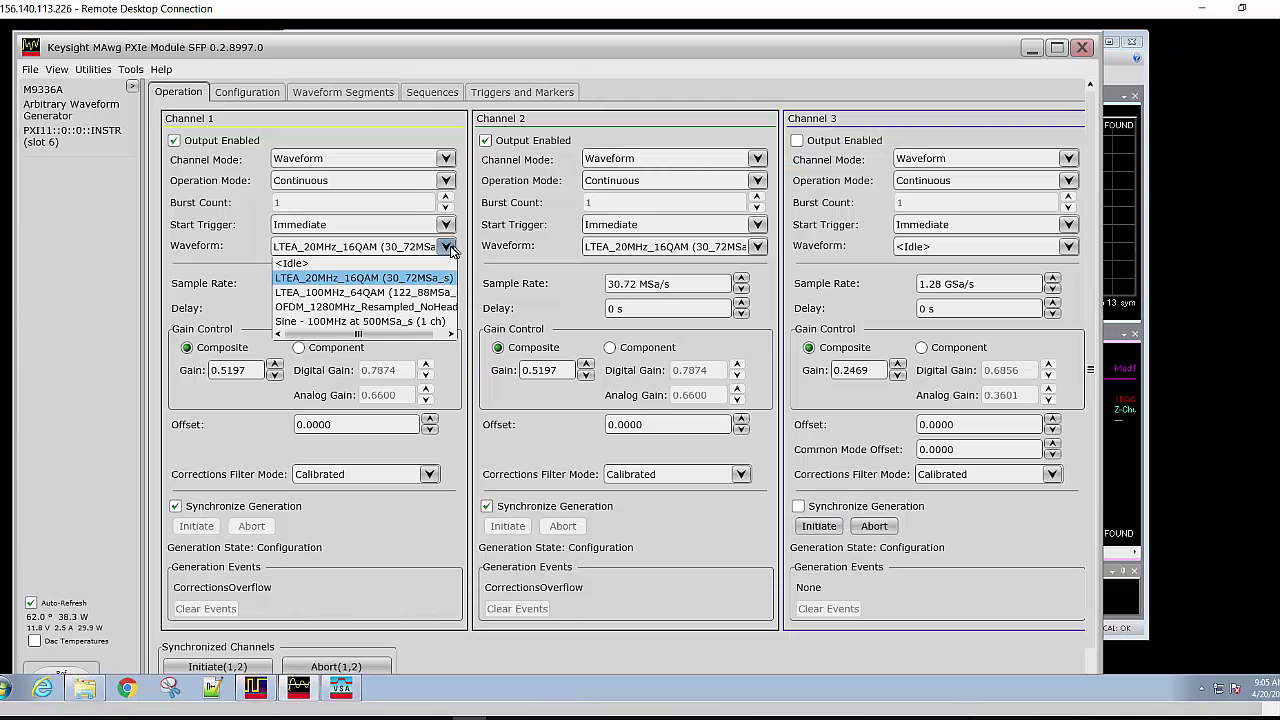
left_click(447, 307)
left_click(758, 247)
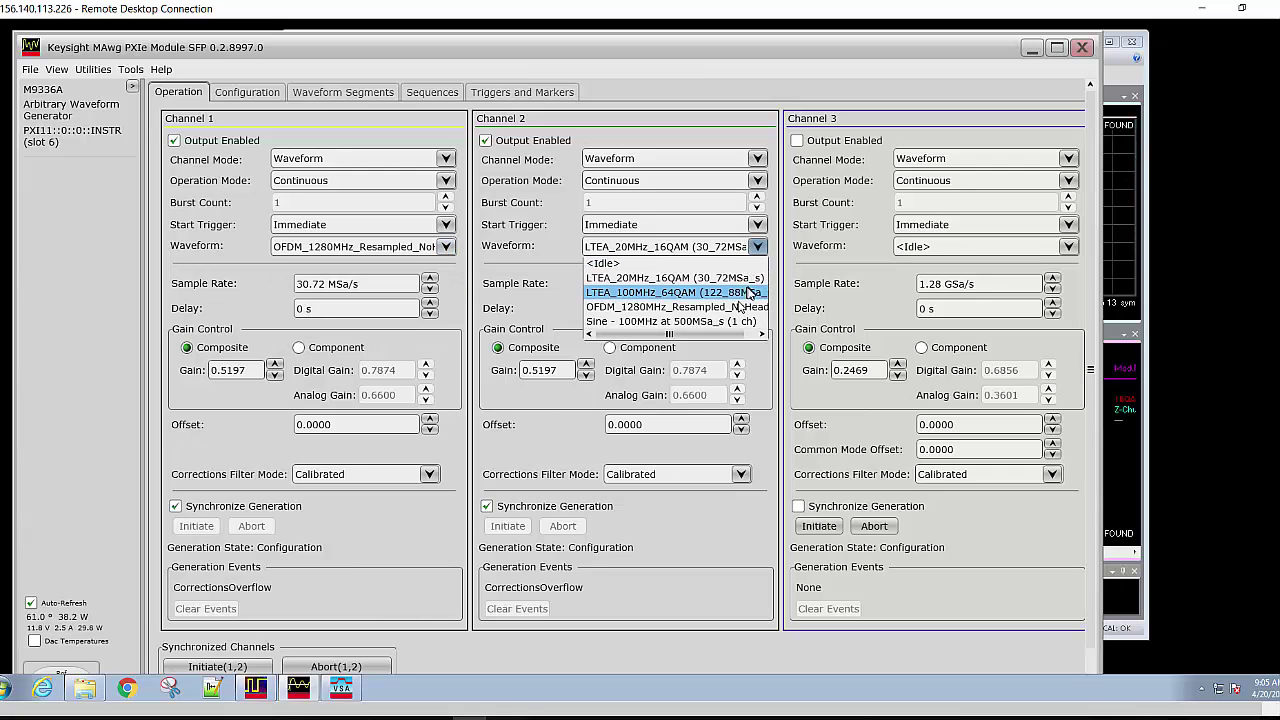
left_click(747, 307)
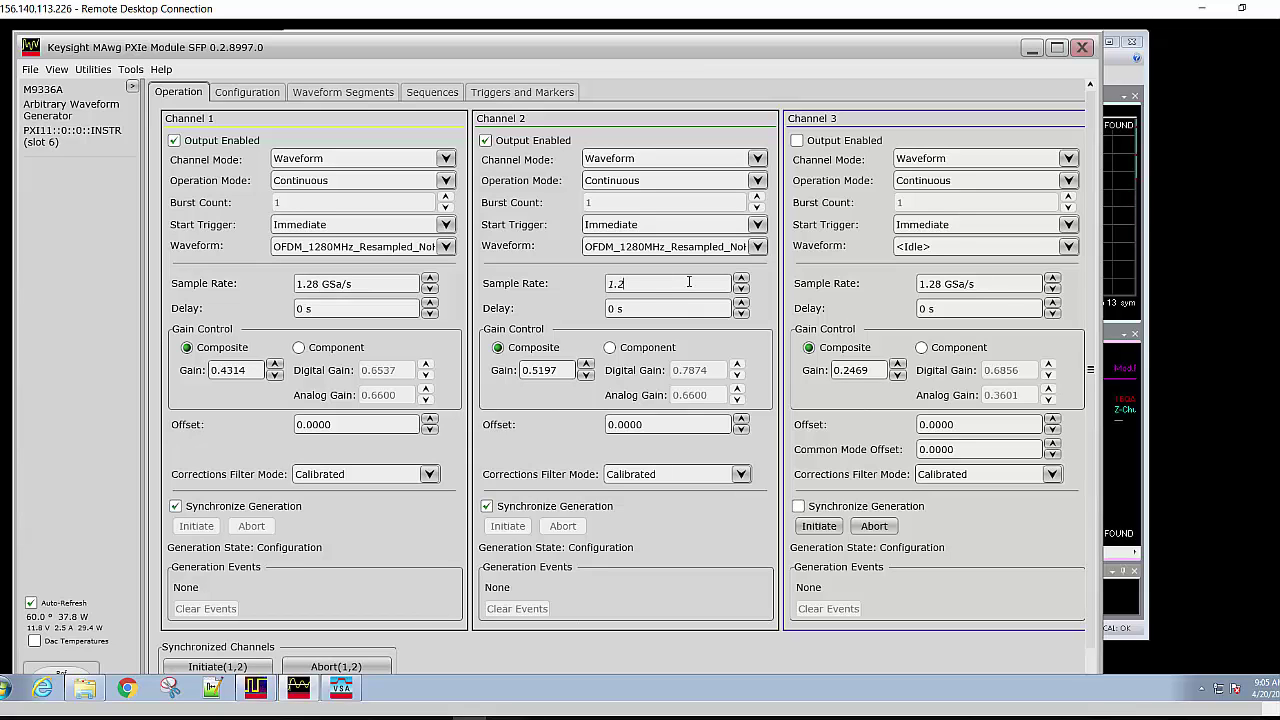
left_click(249, 668)
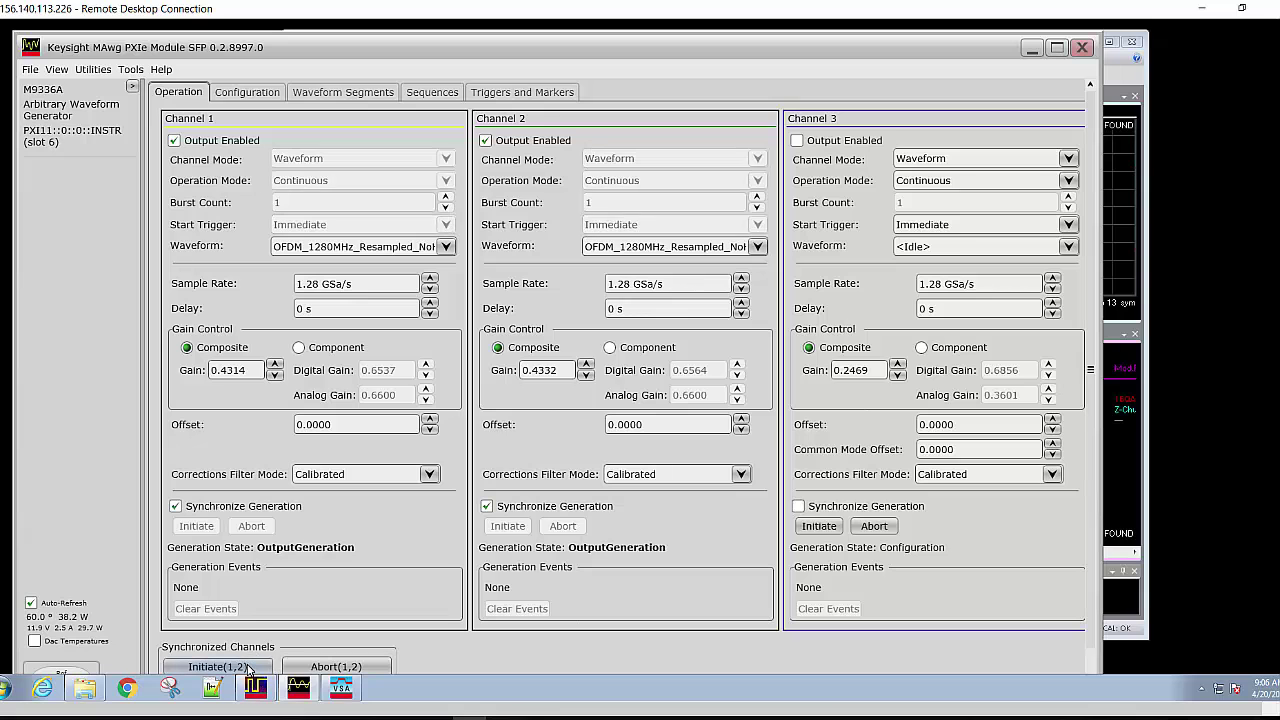
left_click(1028, 49)
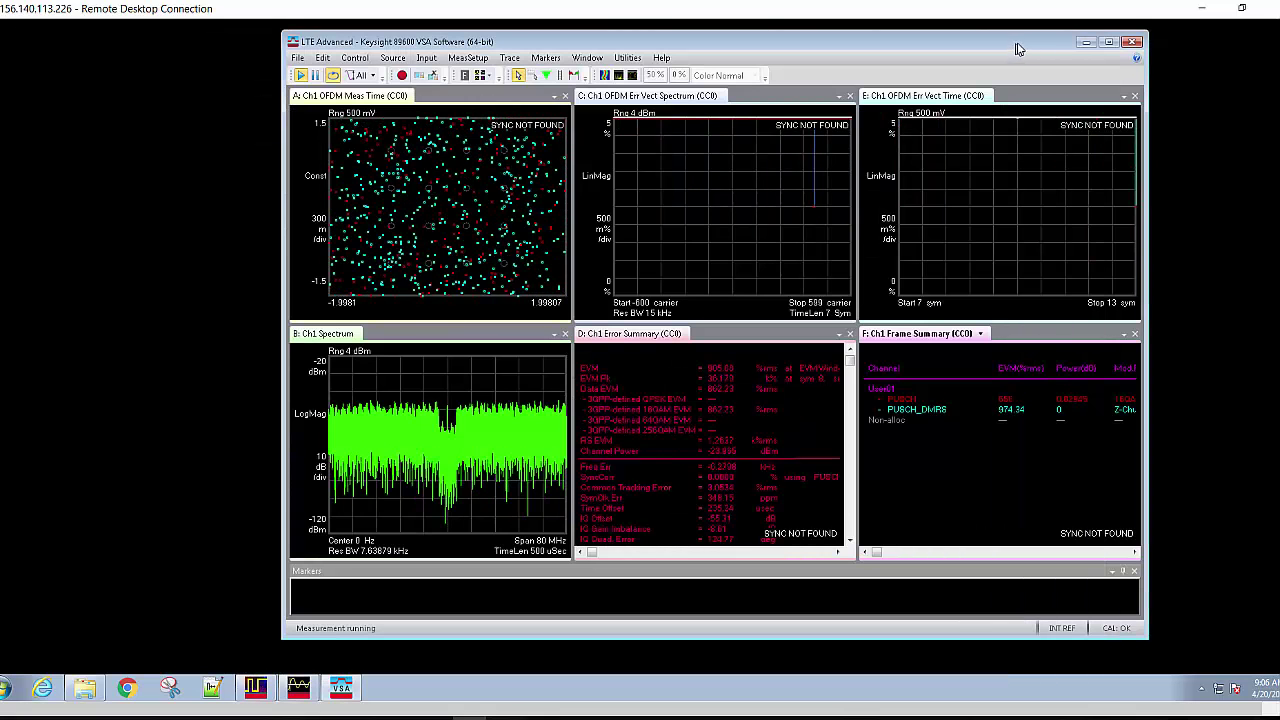
Step: Recall the OFDM_1280MHz_InfiniiumScope setup to demodulate the signal as Custom OFDM
left_click(297, 57)
mouse_move(330, 71)
left_click(460, 71)
left_click(512, 237)
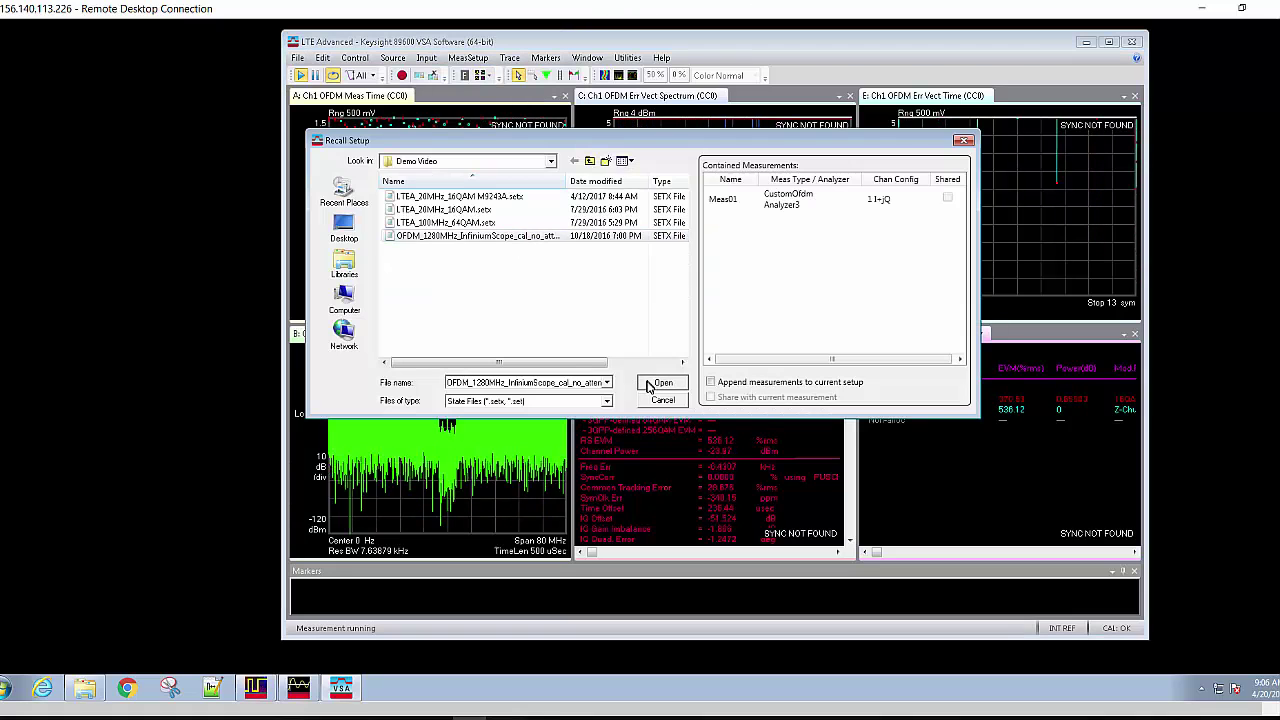
left_click(649, 385)
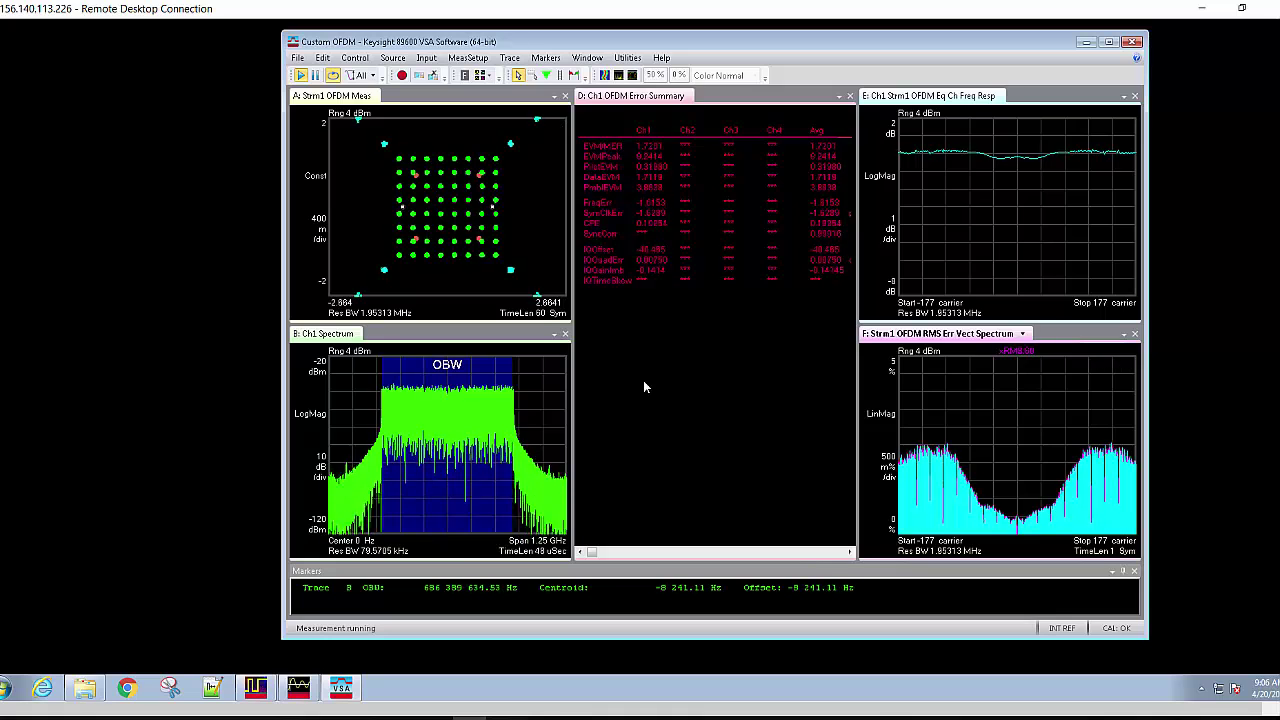